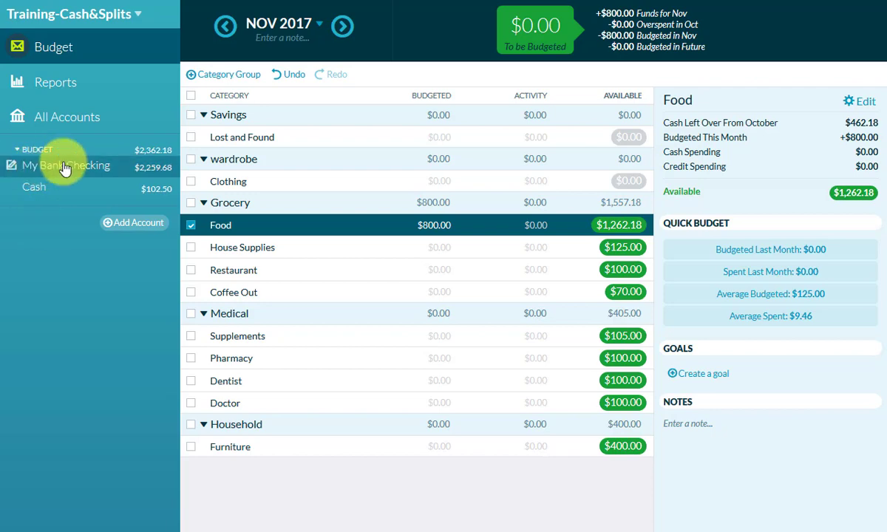
# - Review the transaction registers of the My Bank Checking and Cash accounts
pyautogui.click(89, 170)
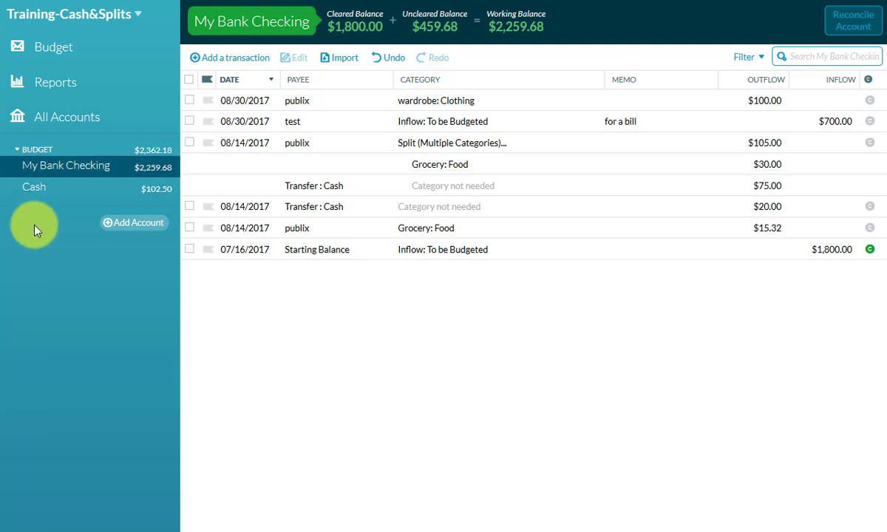
pyautogui.click(33, 188)
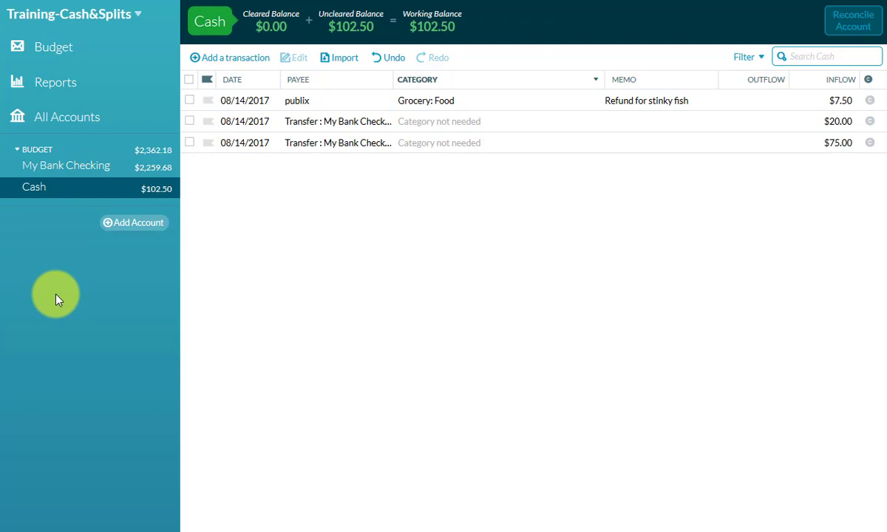
pyautogui.click(83, 178)
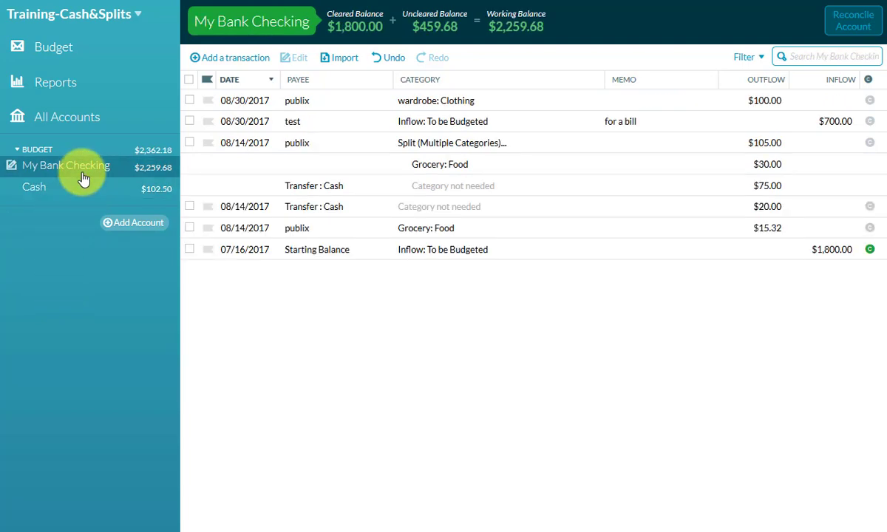
# - Start a new transaction in the Cash account dated 11/18/2017 with the memorized aunt as payee
pyautogui.click(62, 191)
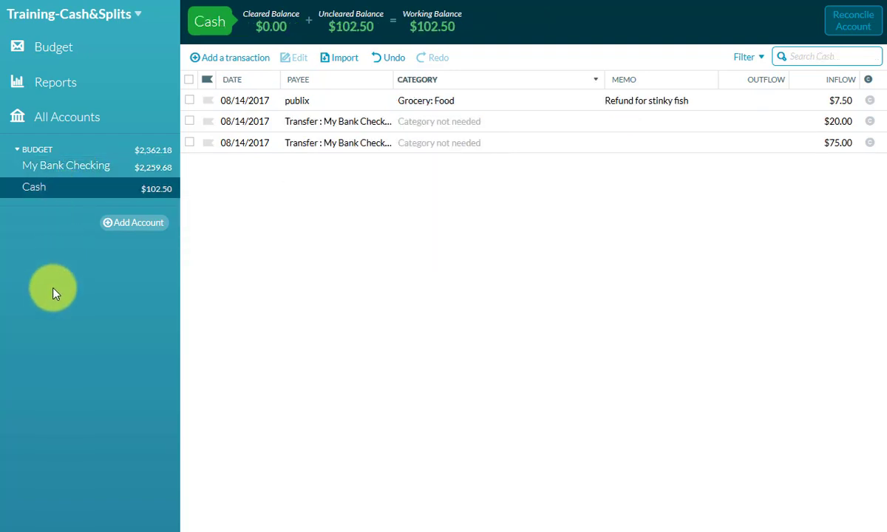
pyautogui.click(232, 60)
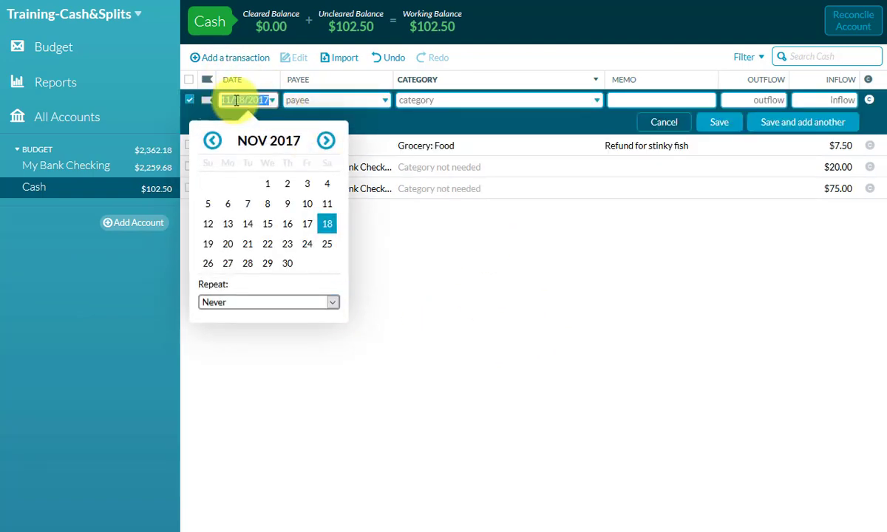
pyautogui.click(309, 100)
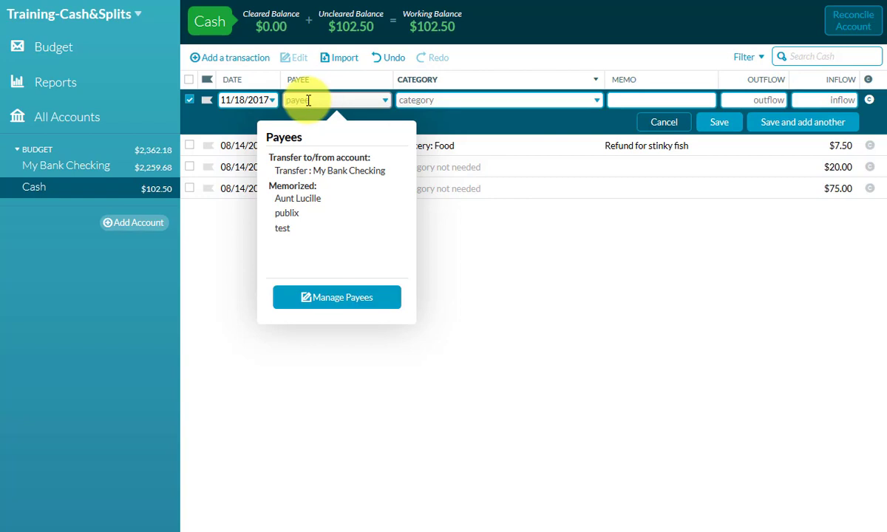
pyautogui.write('Aun')
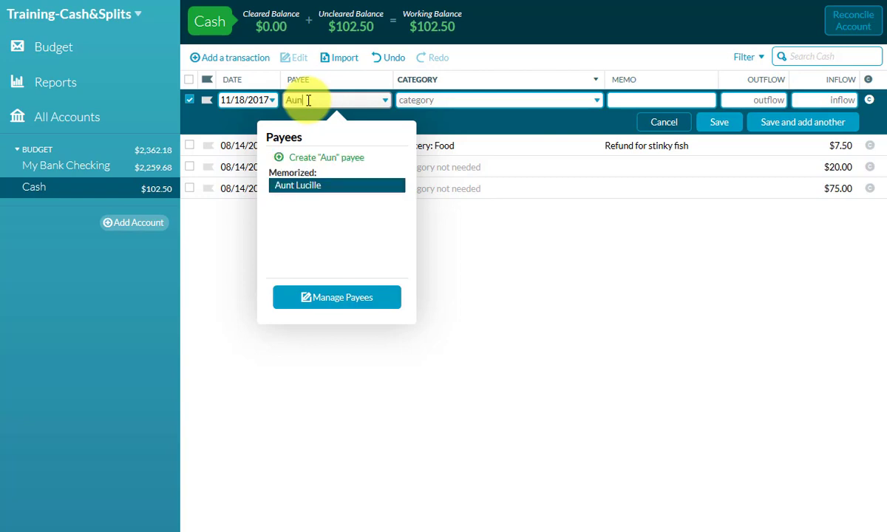
pyautogui.write('t Lucille')
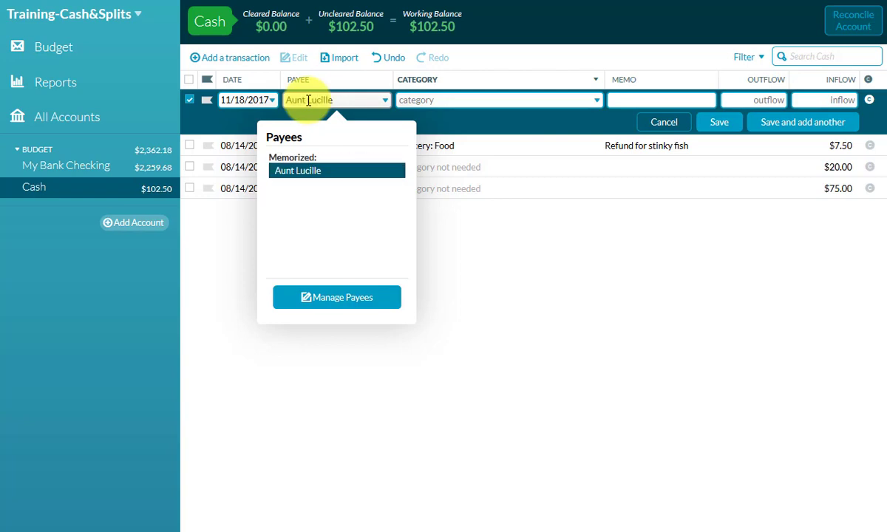
# - Categorize the new cash transaction as Inflow: To be Budgeted, enter an inflow of 200, and save it
pyautogui.click(540, 99)
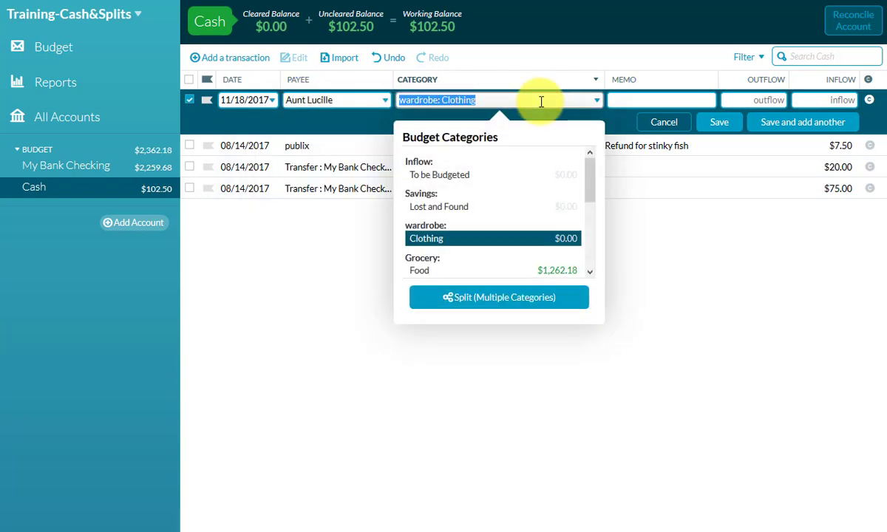
pyautogui.click(525, 80)
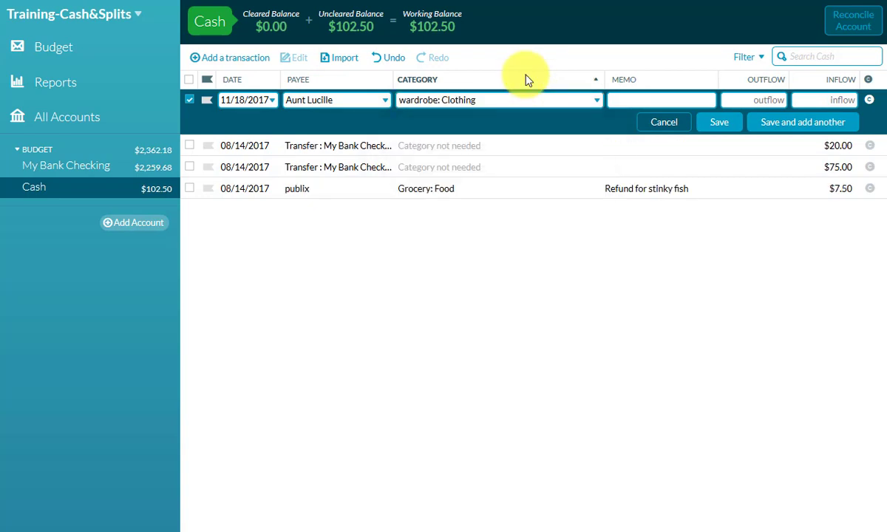
pyautogui.click(596, 102)
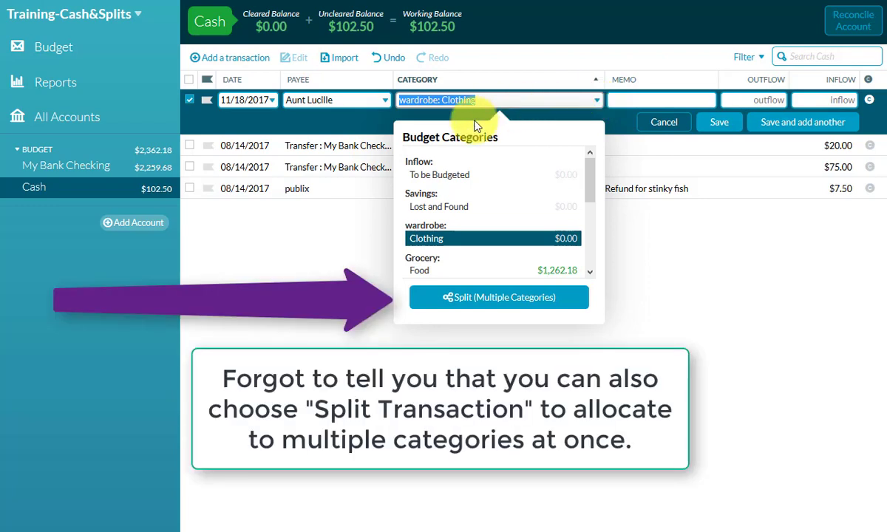
pyautogui.click(441, 176)
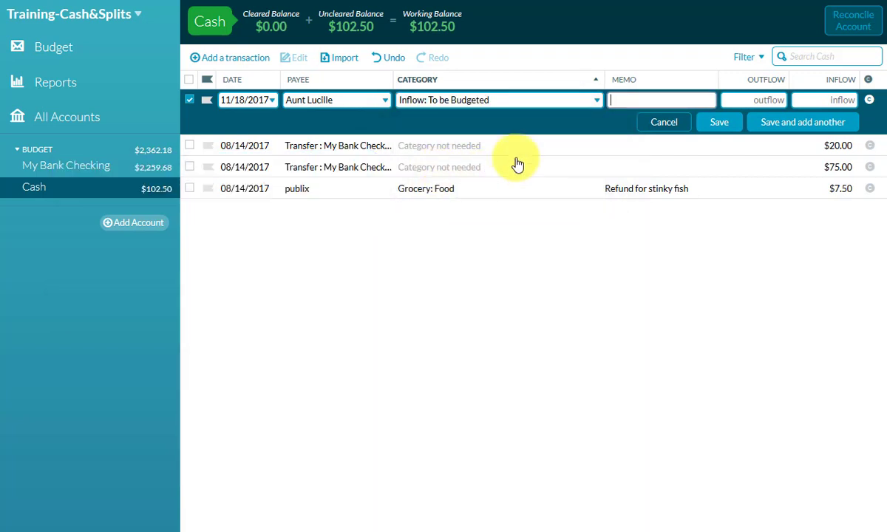
pyautogui.click(840, 100)
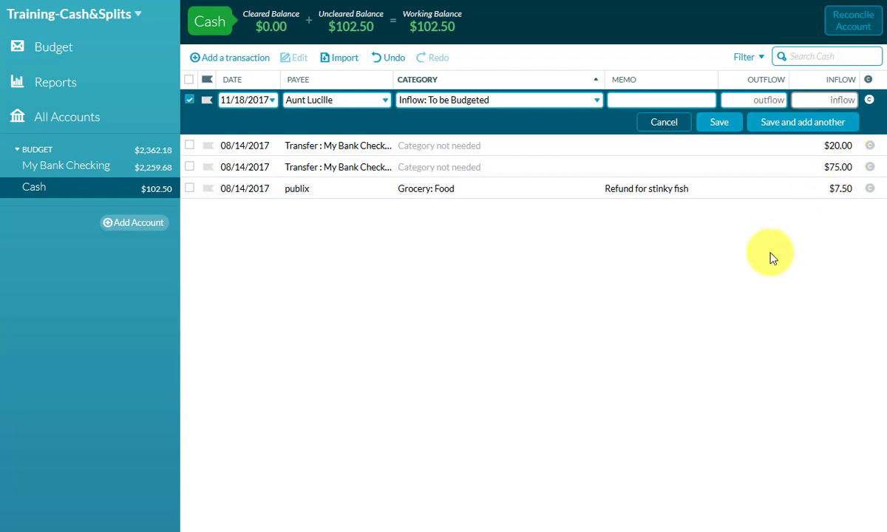
pyautogui.write('200')
pyautogui.click(720, 126)
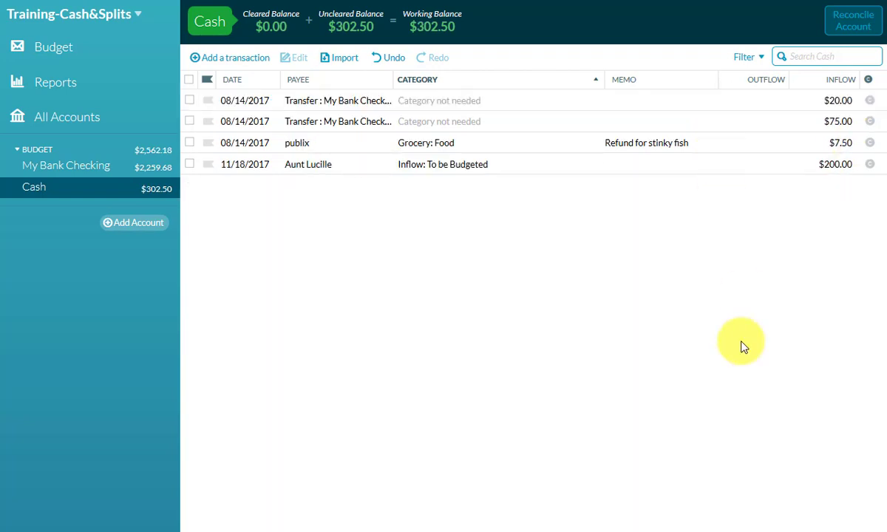
# - Select only the 11/18/2017 inflow transaction in the Cash register
pyautogui.click(189, 102)
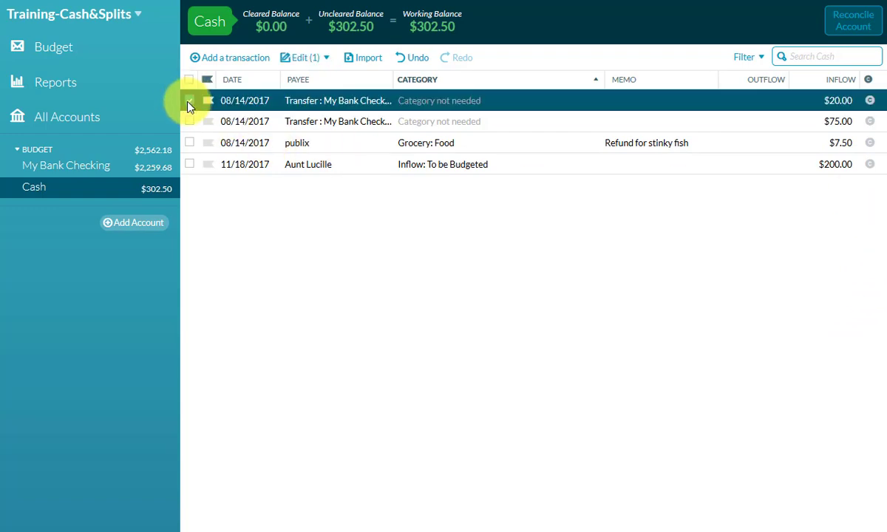
pyautogui.click(189, 164)
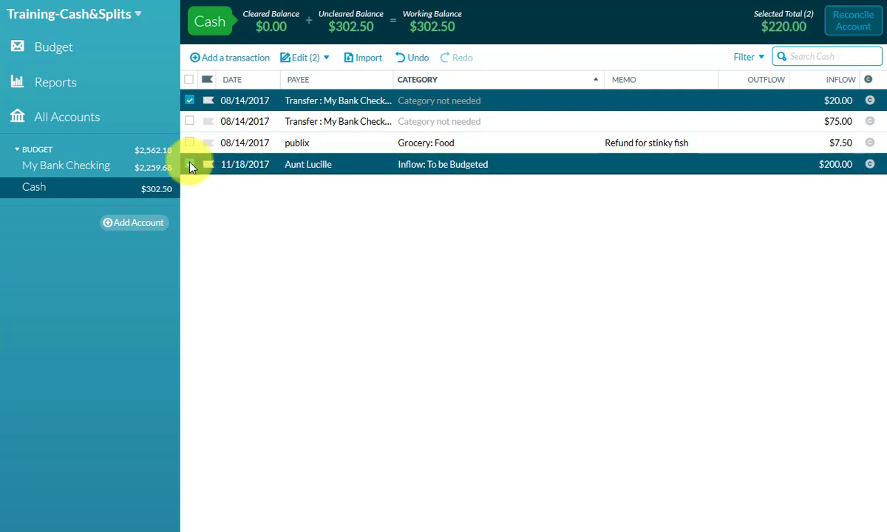
pyautogui.click(189, 100)
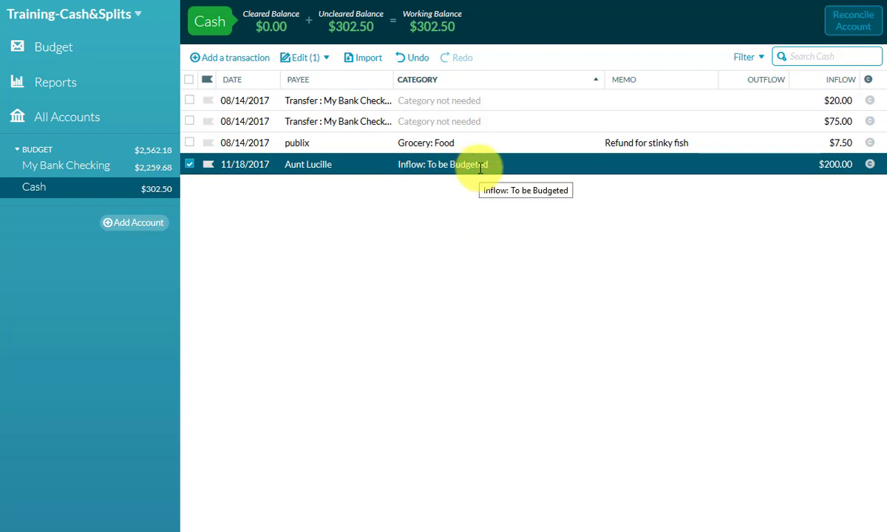
# - In the November 2017 budget, assign $50 to Clothing and $40 to House Supplies
pyautogui.click(40, 52)
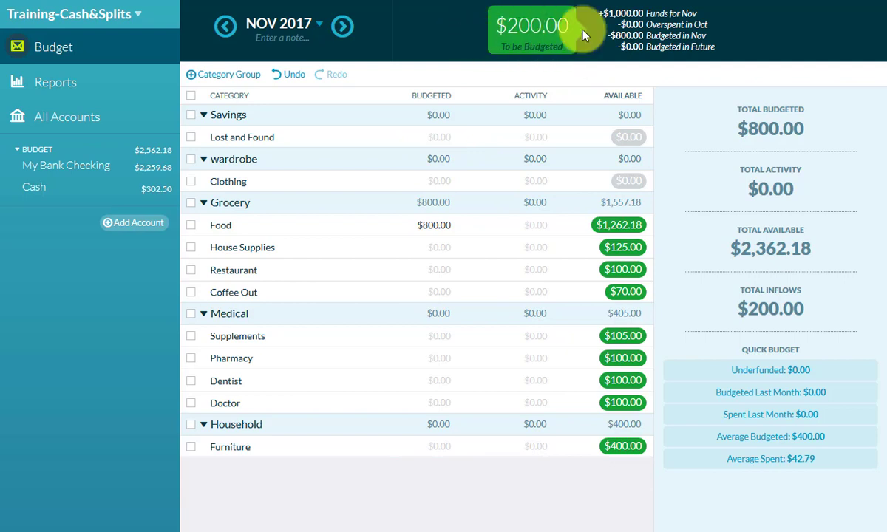
pyautogui.click(436, 183)
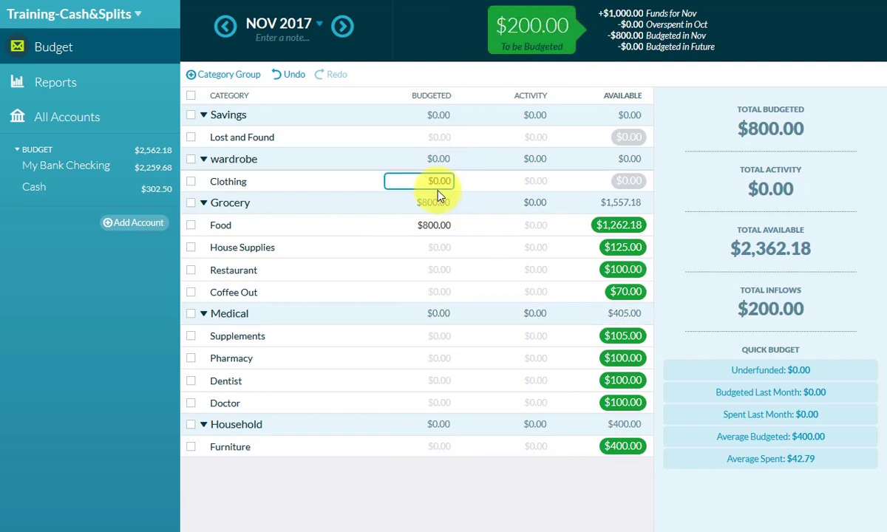
pyautogui.click(518, 189)
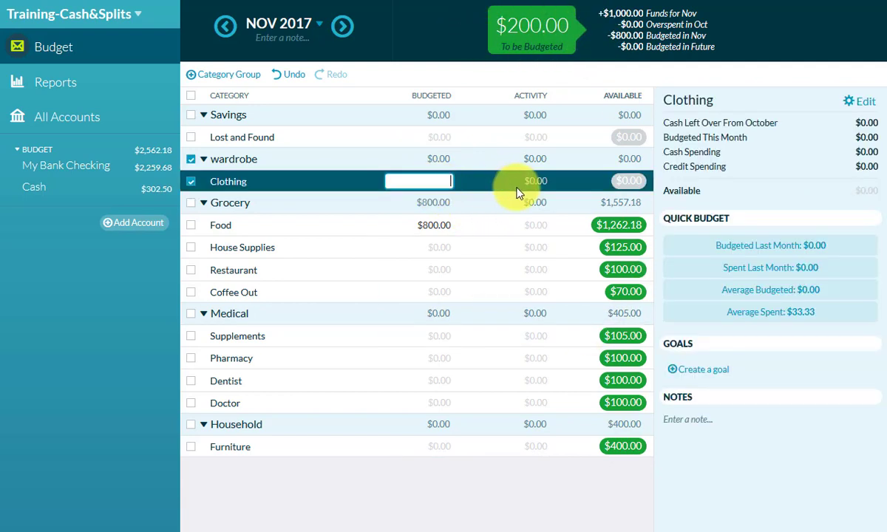
pyautogui.write('50')
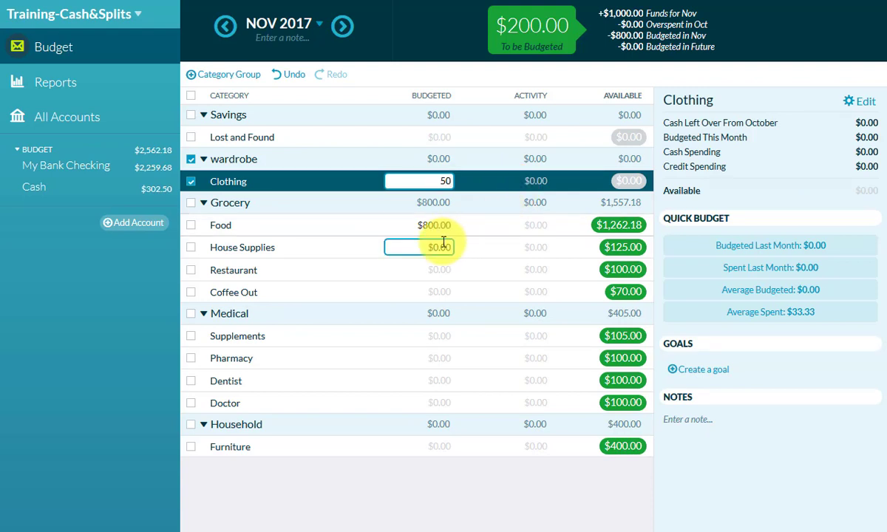
pyautogui.click(445, 247)
pyautogui.write('40')
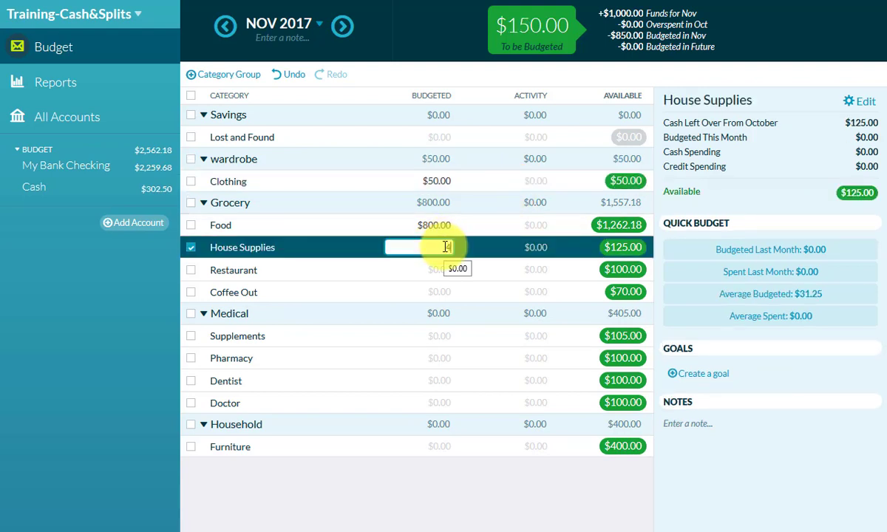
pyautogui.press('Return')
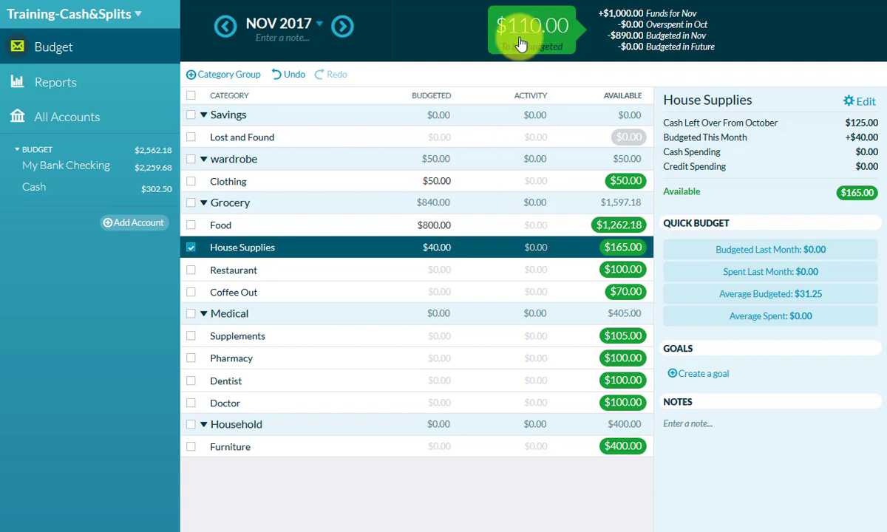
# - Clear the November budgeted amounts for Clothing and House Supplies
pyautogui.moveTo(569, 46)
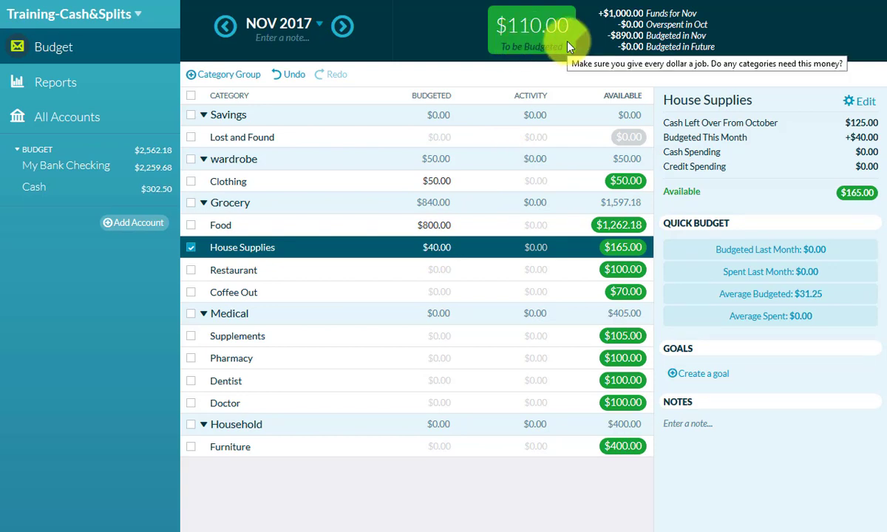
pyautogui.click(442, 182)
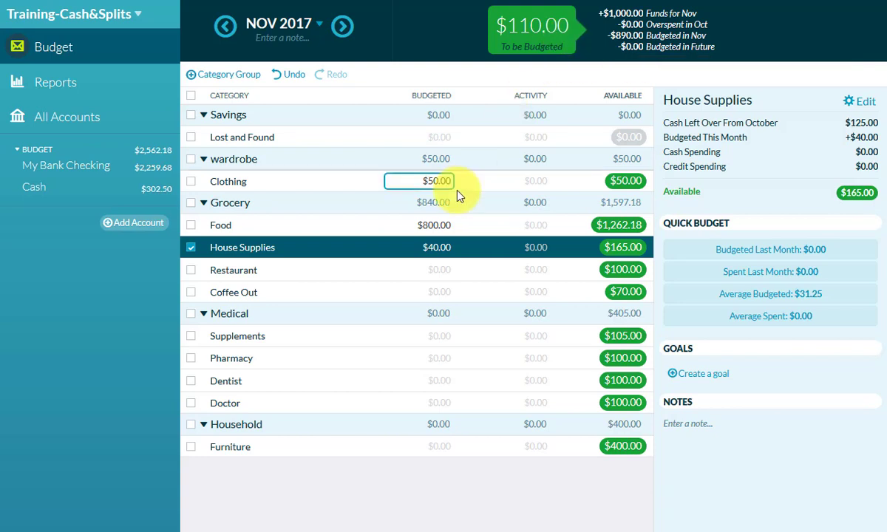
pyautogui.click(402, 183)
pyautogui.press('BackSpace')
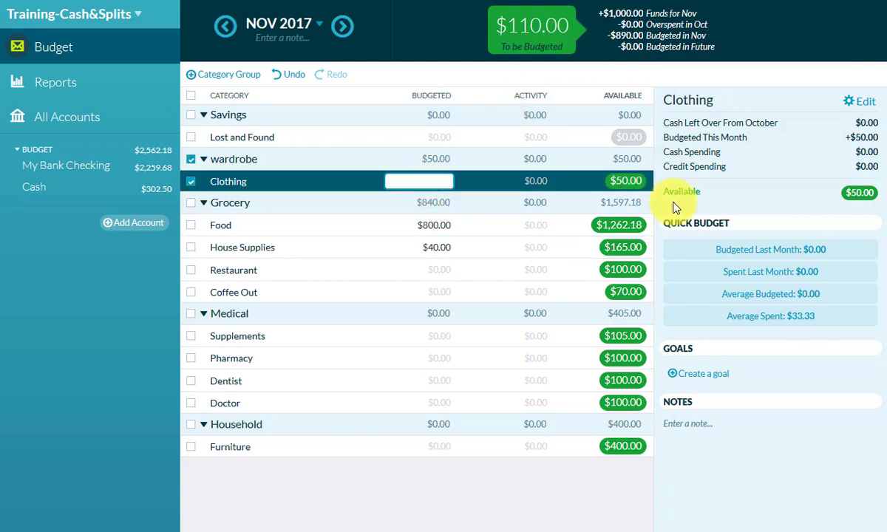
pyautogui.click(448, 247)
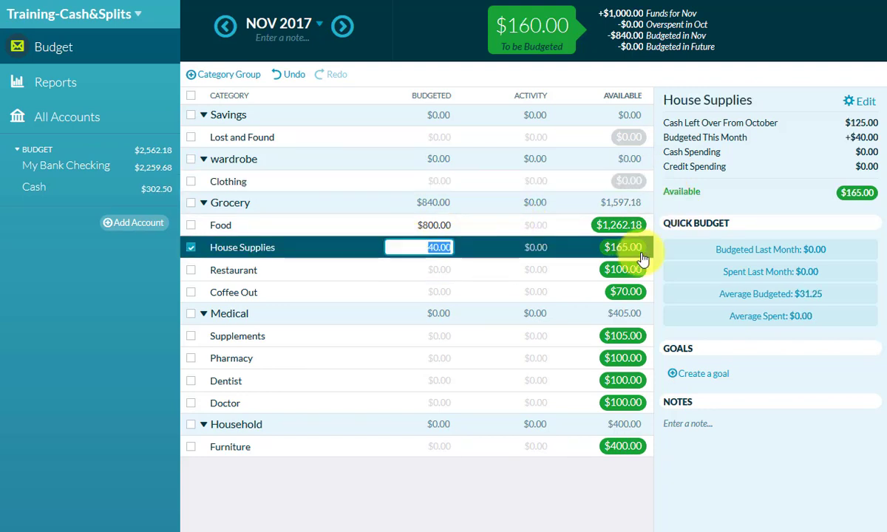
pyautogui.press('BackSpace')
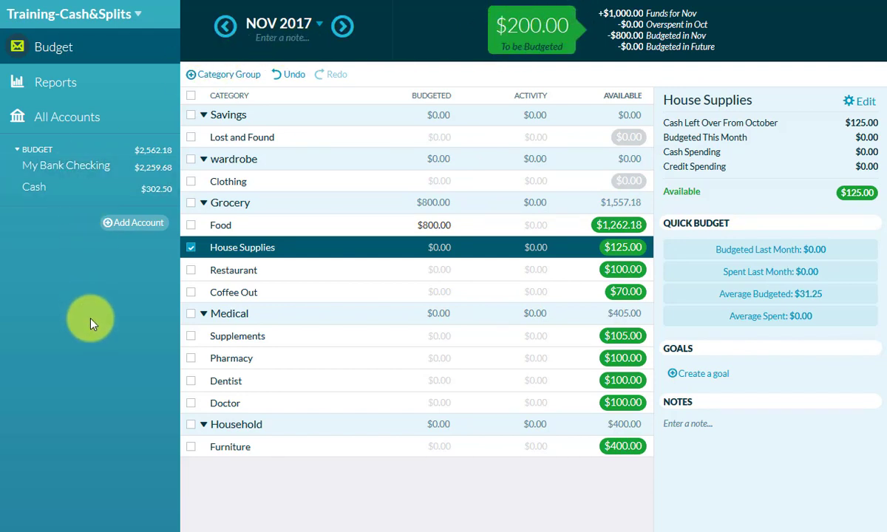
# - Change the category of the $200 cash inflow to wardrobe: Clothing and save the transaction
pyautogui.click(51, 194)
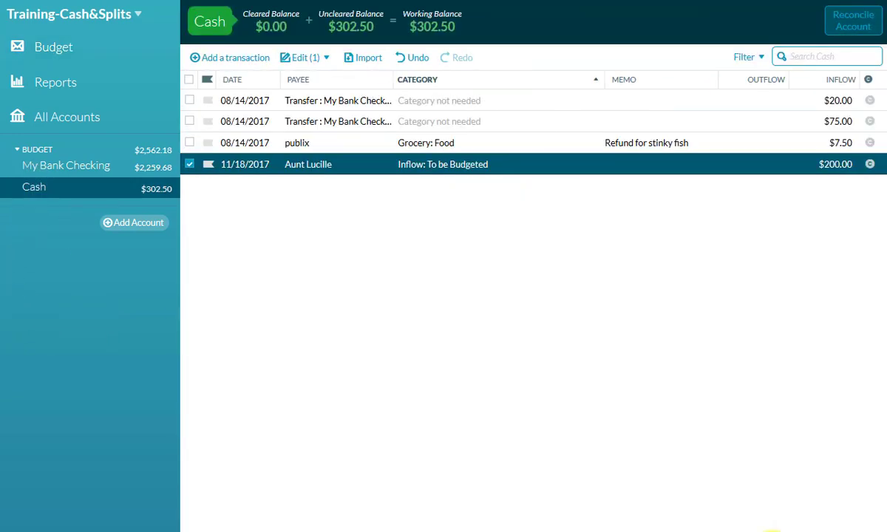
pyautogui.click(498, 167)
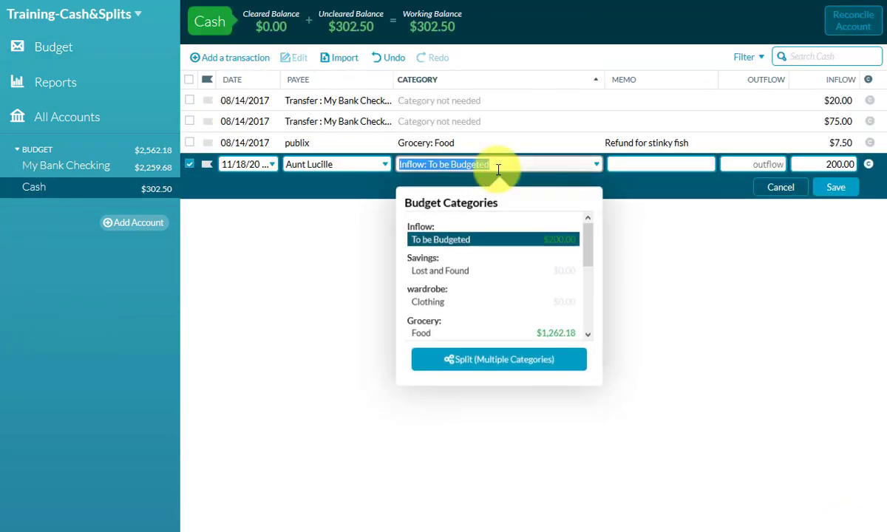
pyautogui.click(437, 312)
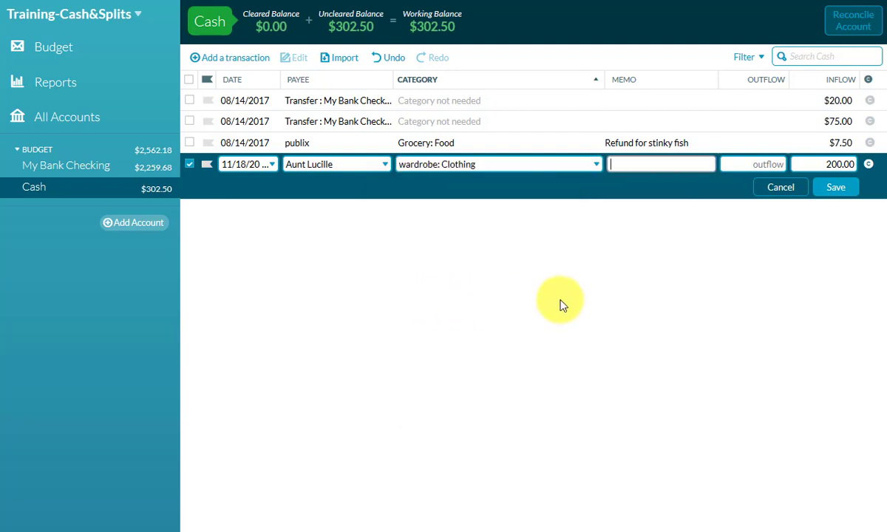
pyautogui.click(834, 187)
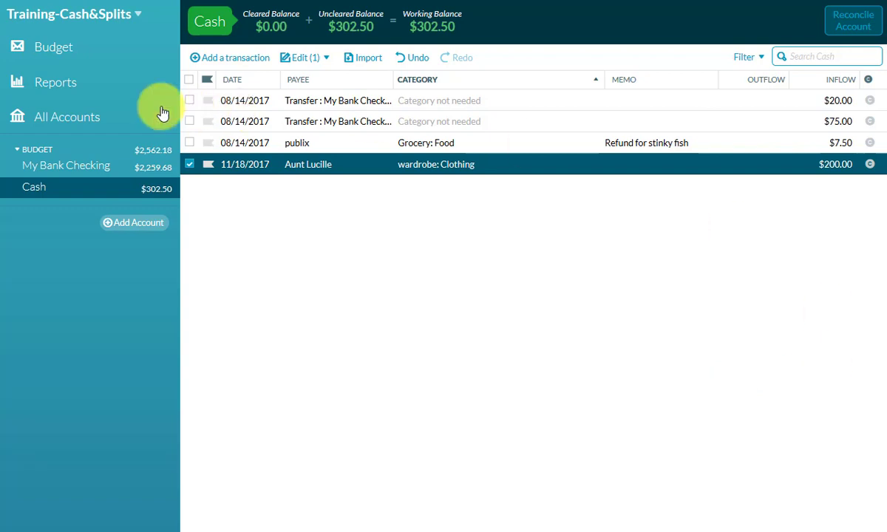
# - Examine the Clothing category's activity and available amounts in the November 2017 budget
pyautogui.click(55, 53)
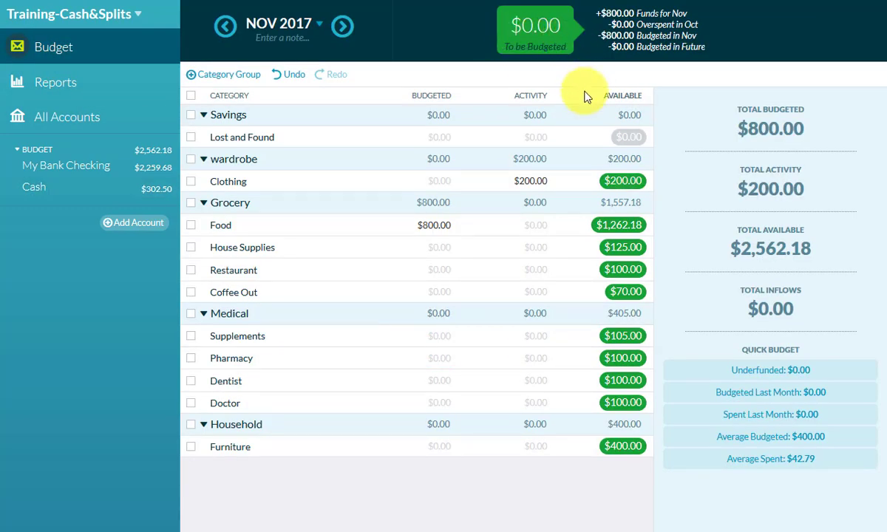
pyautogui.click(531, 185)
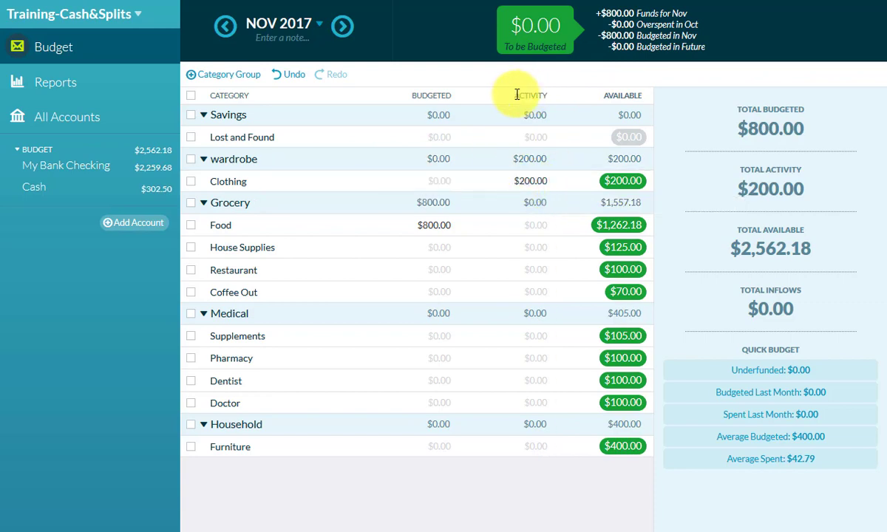
pyautogui.moveTo(516, 96); pyautogui.dragTo(545, 96)
pyautogui.click(242, 184)
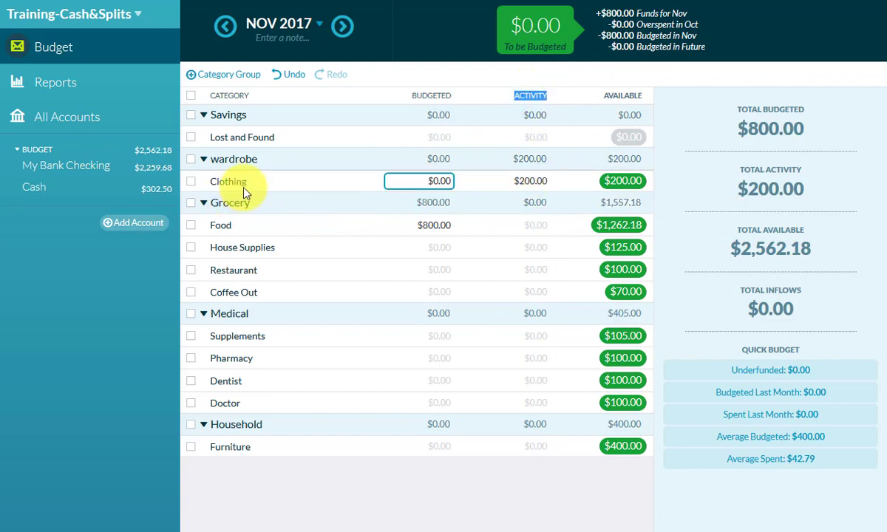
# - Review the transactions behind the Clothing category's November 2017 activity
pyautogui.click(532, 182)
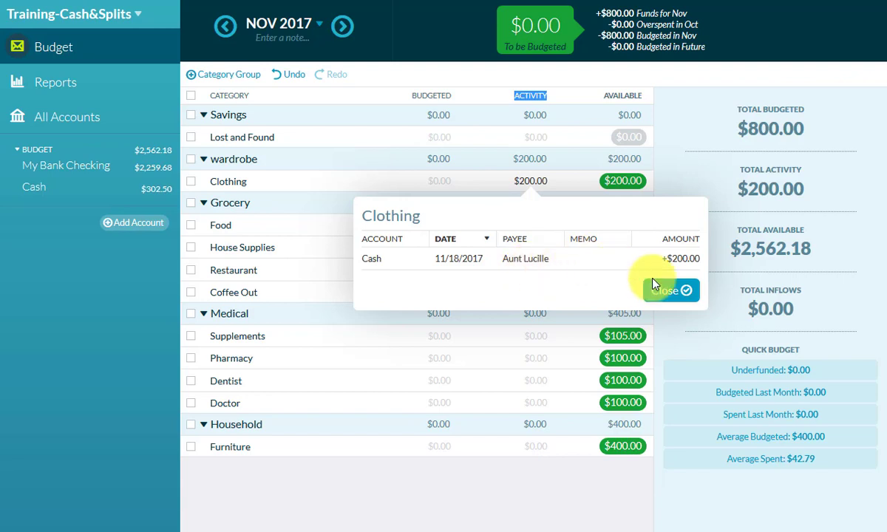
pyautogui.click(666, 292)
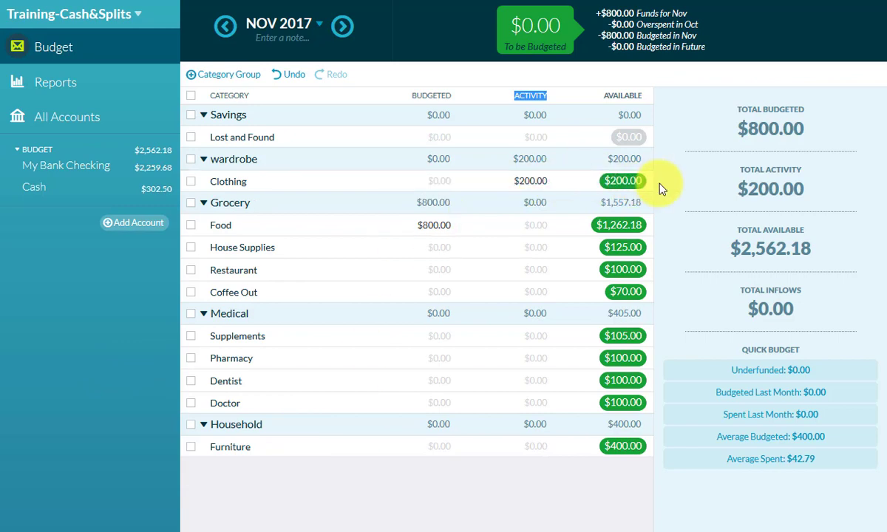
# - Move $100 of the available Clothing money to Household: Furniture
pyautogui.click(625, 181)
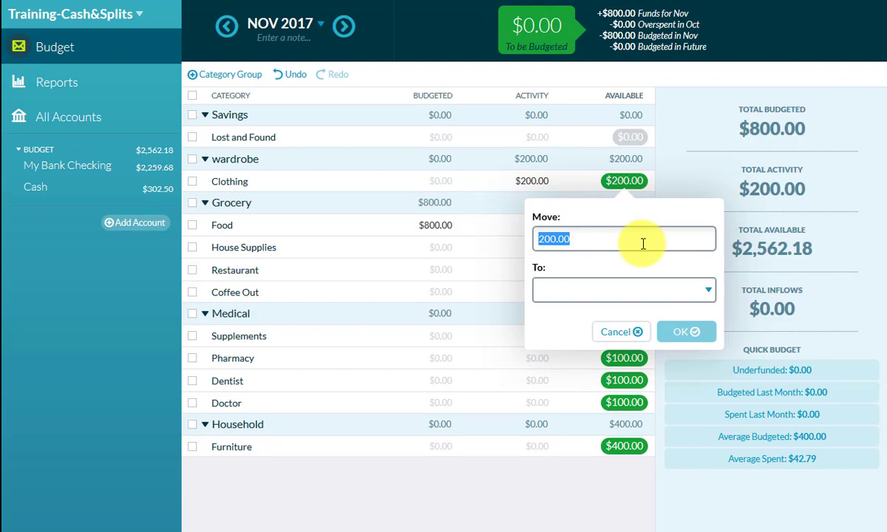
pyautogui.write('100')
pyautogui.click(707, 292)
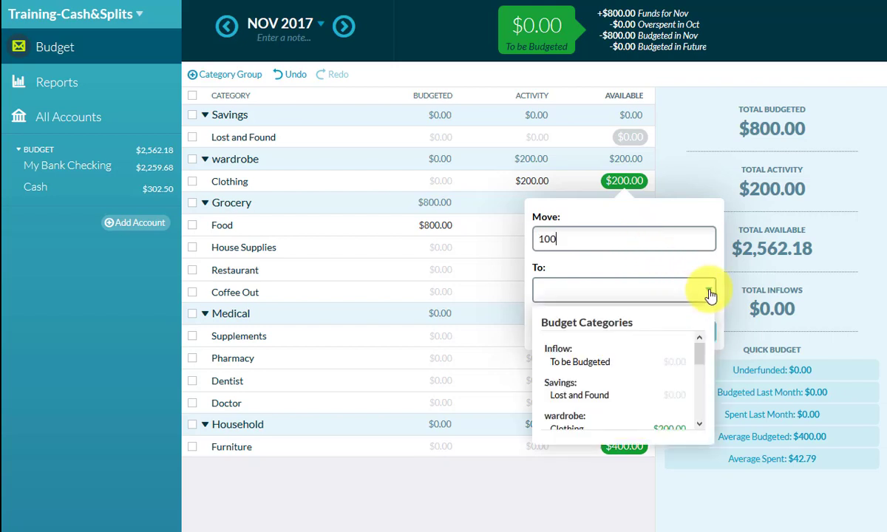
pyautogui.scroll(-5, 675, 369)
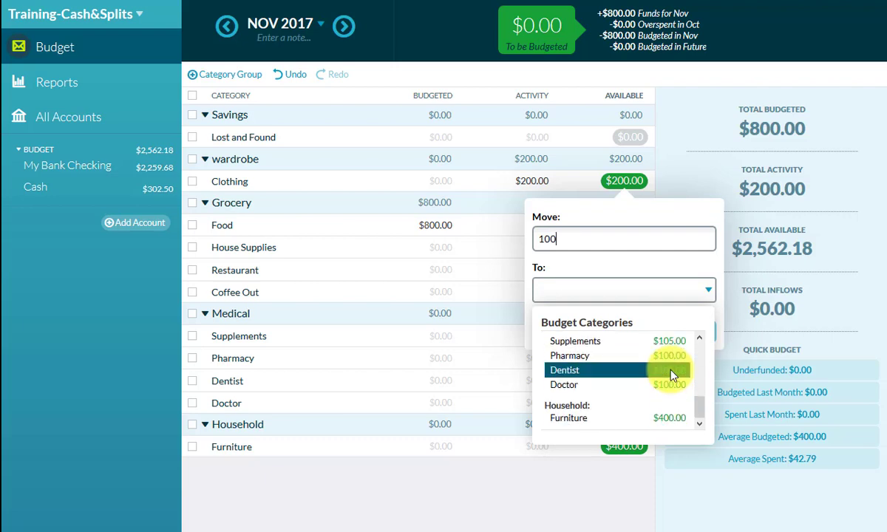
pyautogui.click(591, 420)
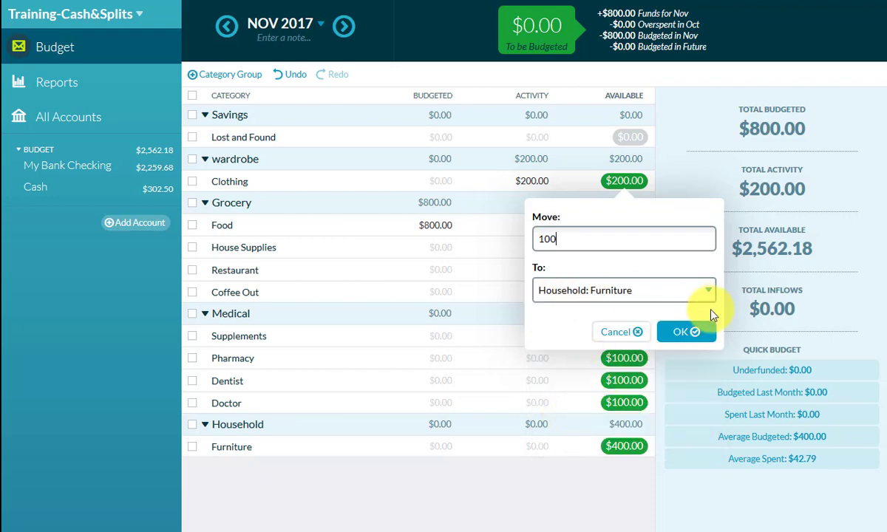
pyautogui.click(683, 332)
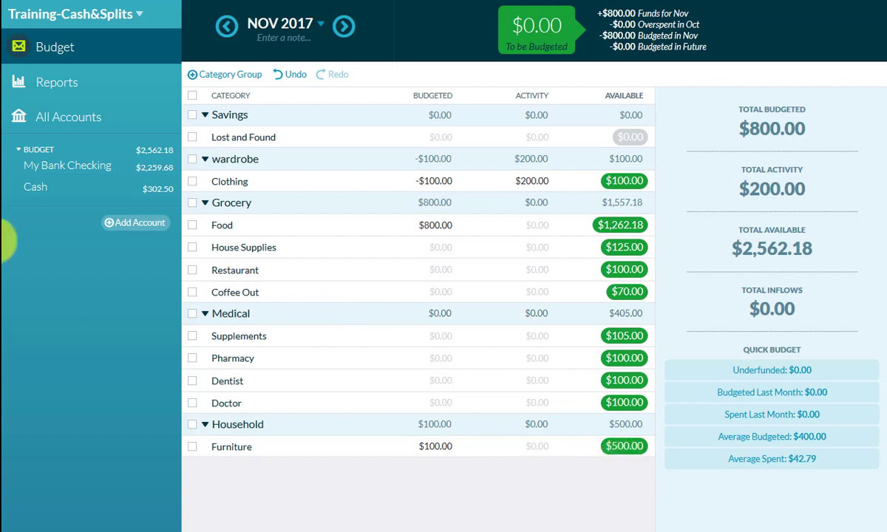
# - In the Cash account, start a new transaction dated 11/18/2017 with payee Kohls and category wardrobe: Clothing
pyautogui.click(22, 190)
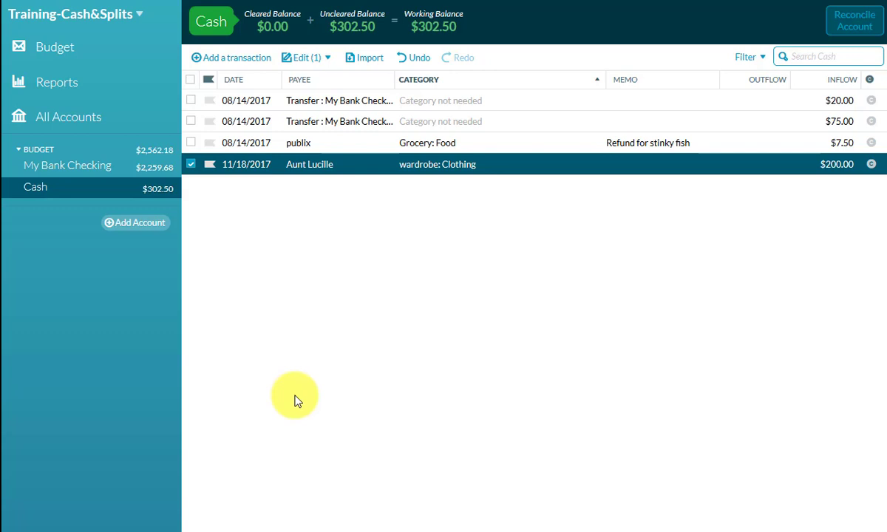
pyautogui.click(231, 59)
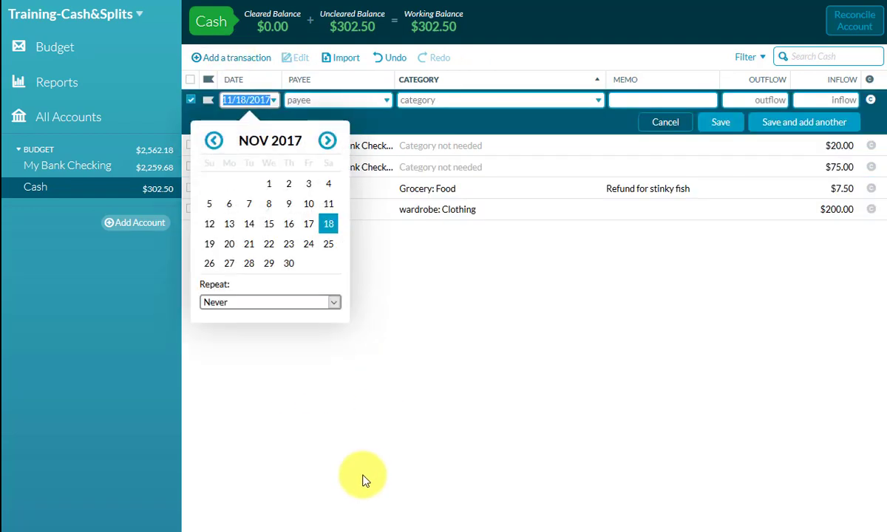
pyautogui.click(327, 224)
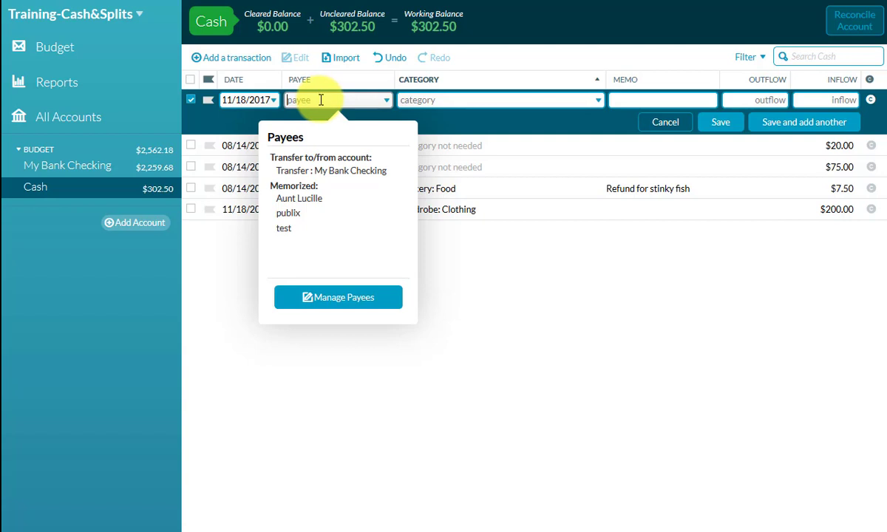
pyautogui.write('K')
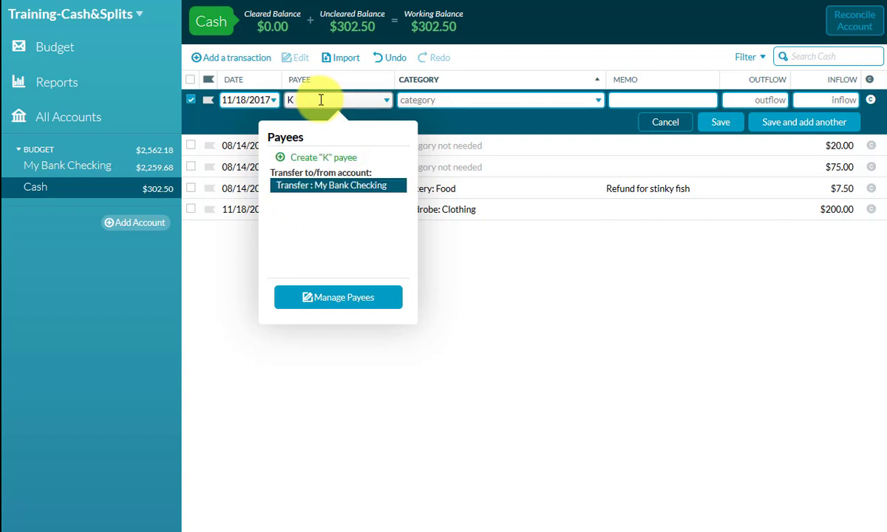
pyautogui.write('ohls')
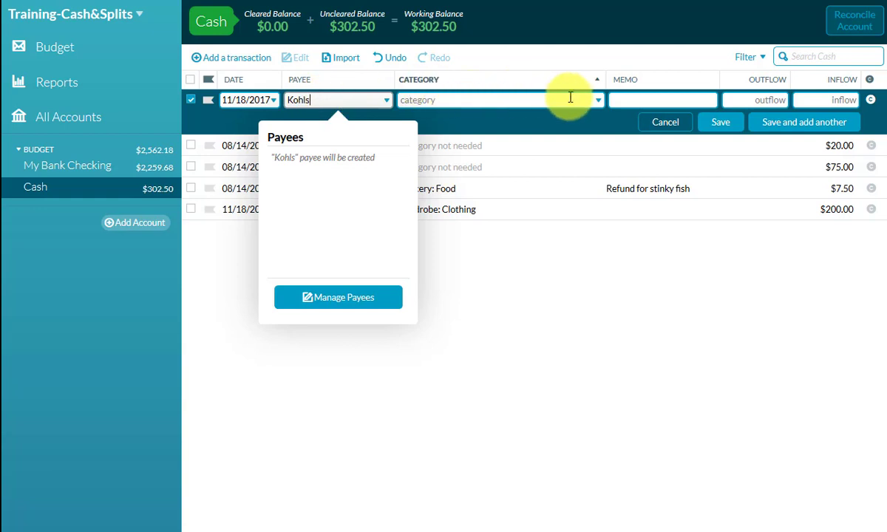
pyautogui.click(595, 100)
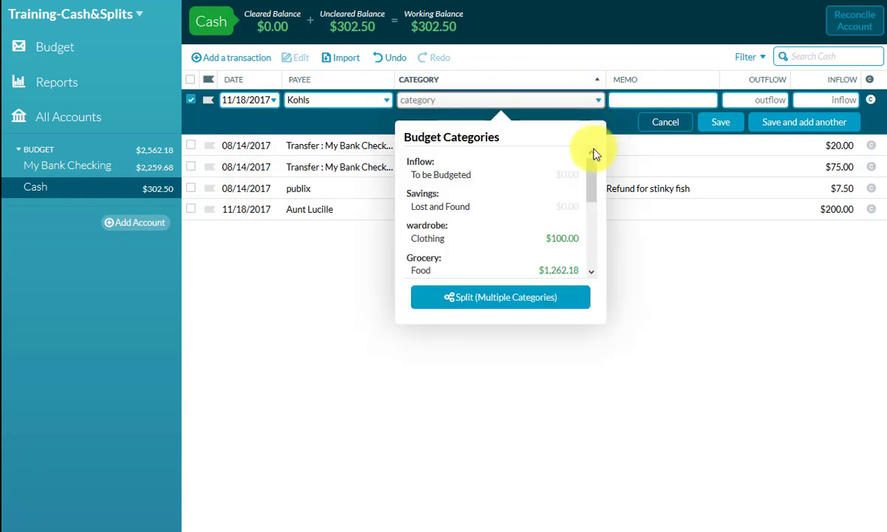
pyautogui.click(547, 237)
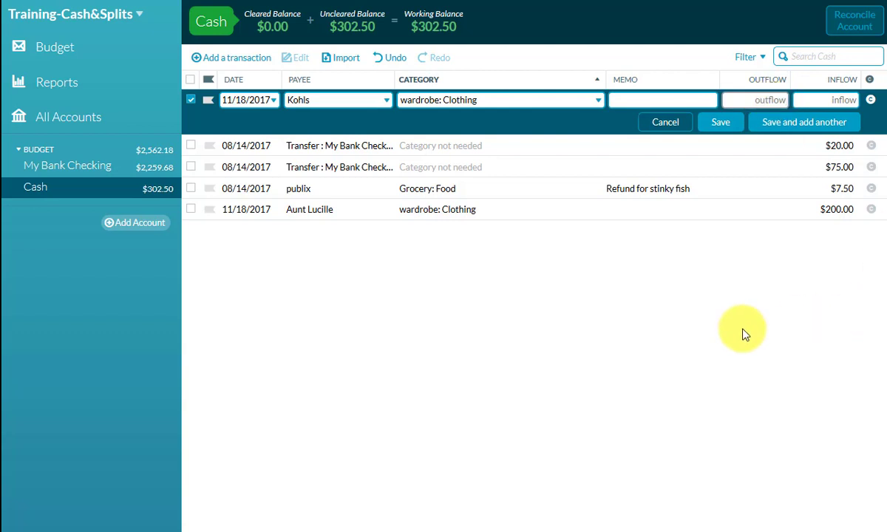
# - Give the Kohls transaction an outflow of 22.50 and the memo "blouse", and save it
pyautogui.write('22.50')
pyautogui.click(647, 98)
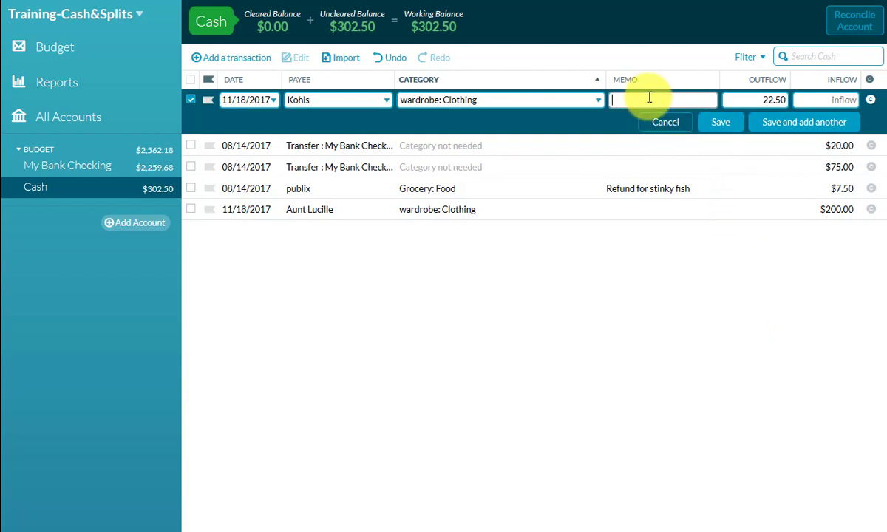
pyautogui.write('blouse')
pyautogui.click(734, 126)
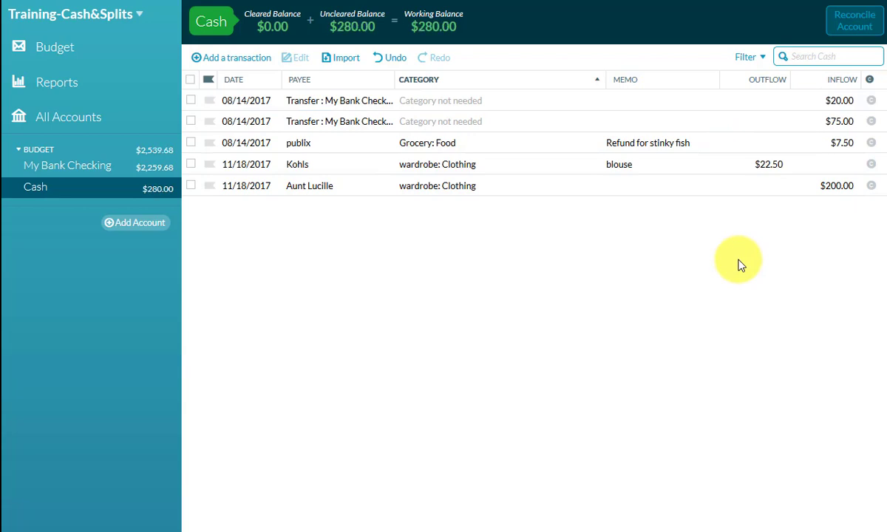
# - Start a new Cash transaction dated 11/18/2017 for payee publix, split across multiple categories, with a total outflow of 40
pyautogui.click(191, 166)
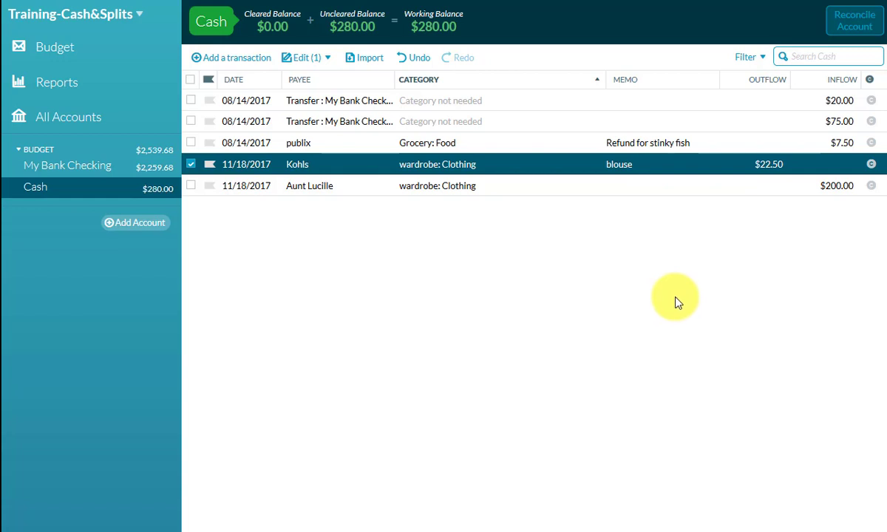
pyautogui.click(224, 58)
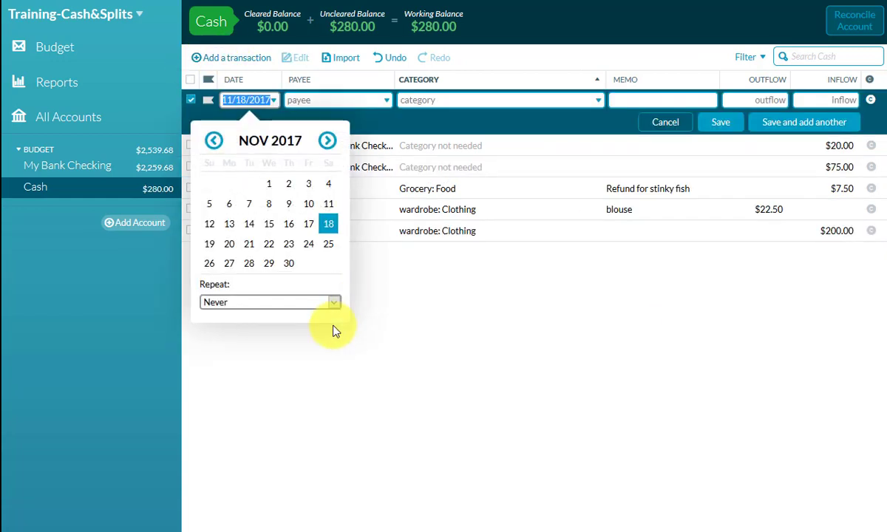
pyautogui.click(328, 225)
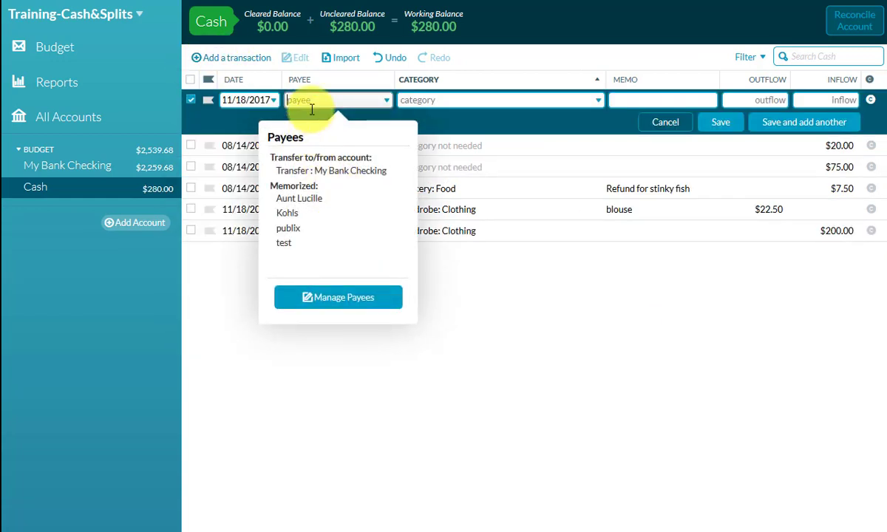
pyautogui.click(324, 232)
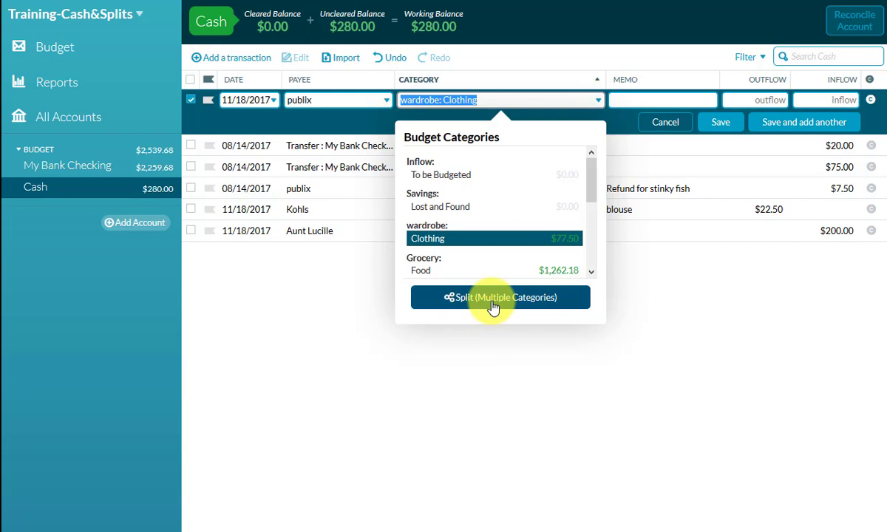
pyautogui.click(493, 303)
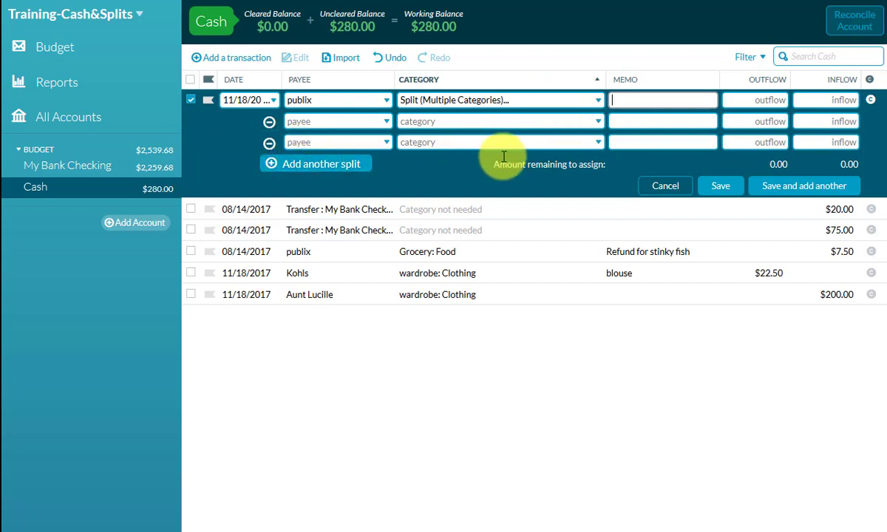
pyautogui.click(763, 101)
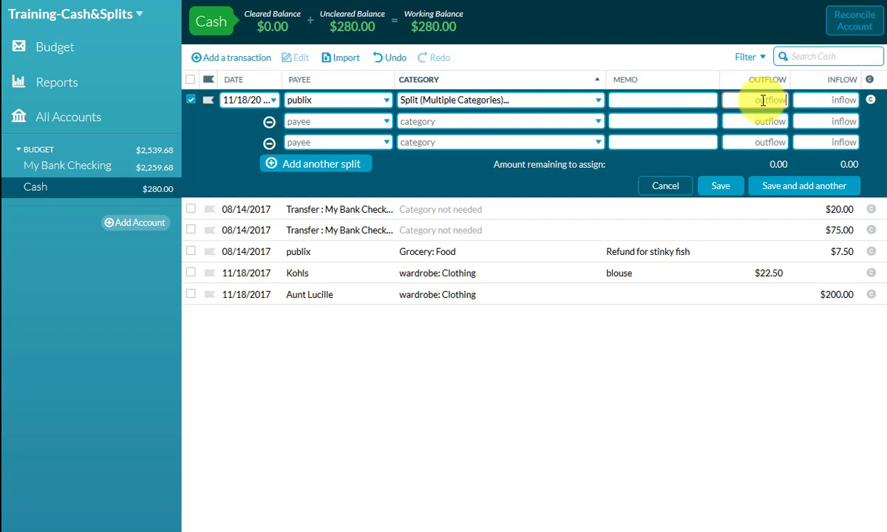
pyautogui.write('40')
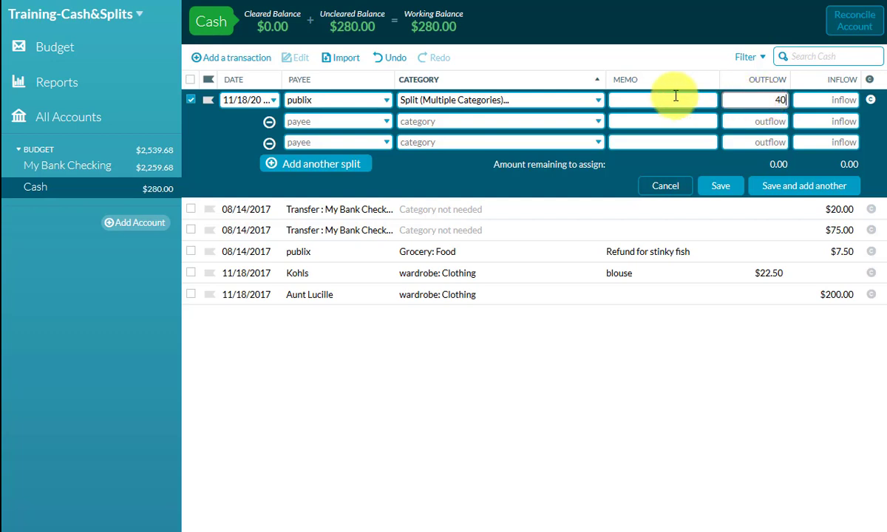
# - Assign the first split line to Grocery: Food with an outflow of 30
pyautogui.click(598, 121)
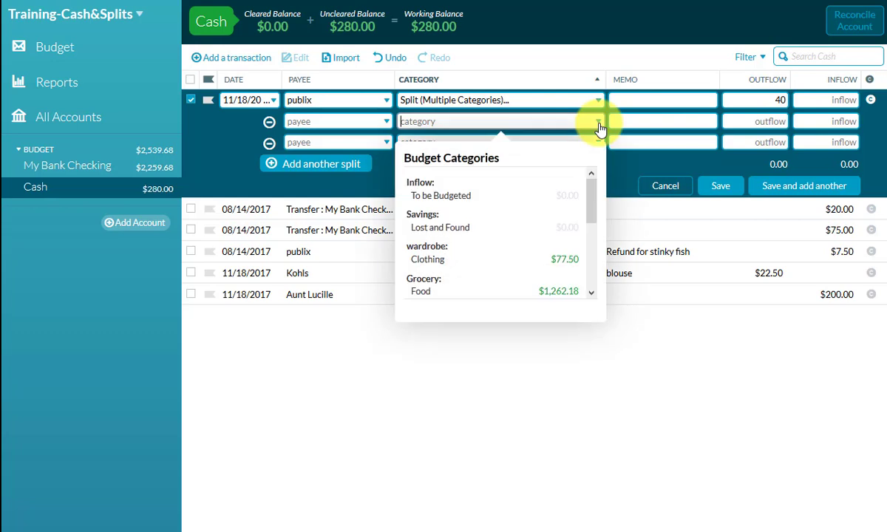
pyautogui.click(480, 293)
pyautogui.click(752, 120)
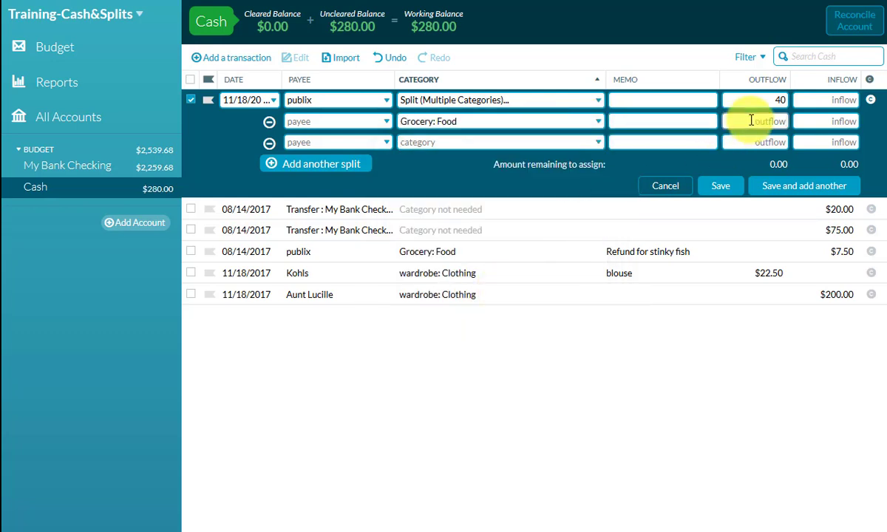
pyautogui.write('30')
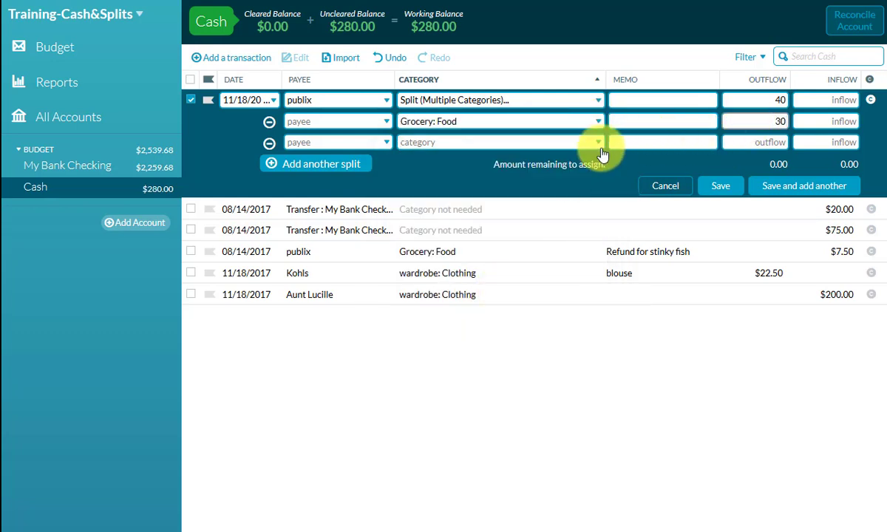
# - Assign the second split line to Grocery: House Supplies with memo "paper towels" and outflow 10, and save the transaction
pyautogui.click(599, 142)
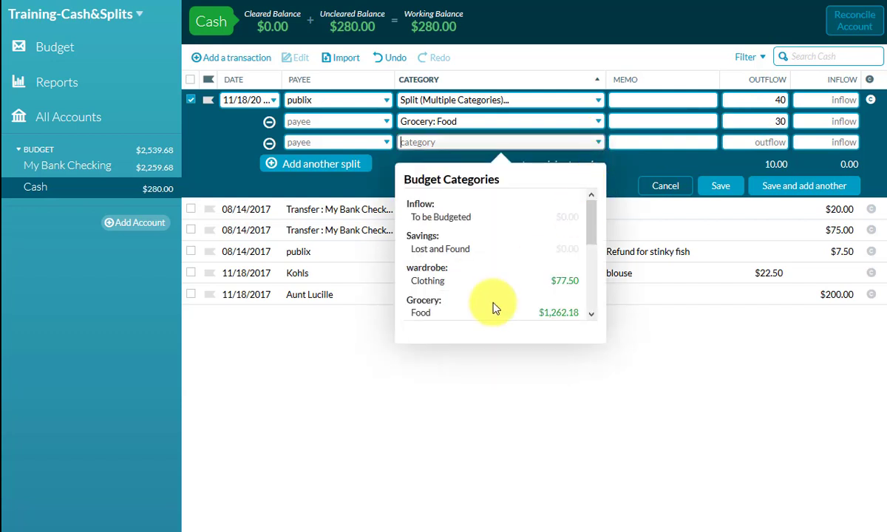
pyautogui.scroll(-2, 496, 309)
pyautogui.click(491, 267)
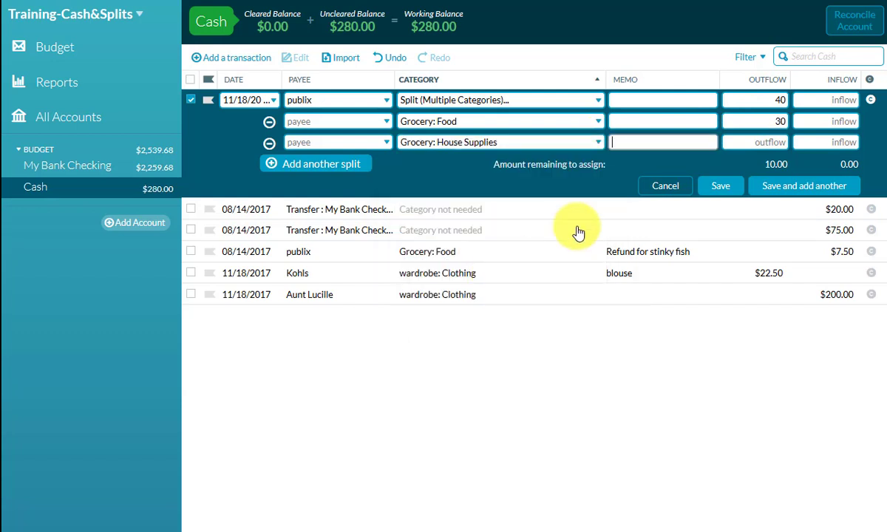
pyautogui.click(641, 139)
pyautogui.write('pa')
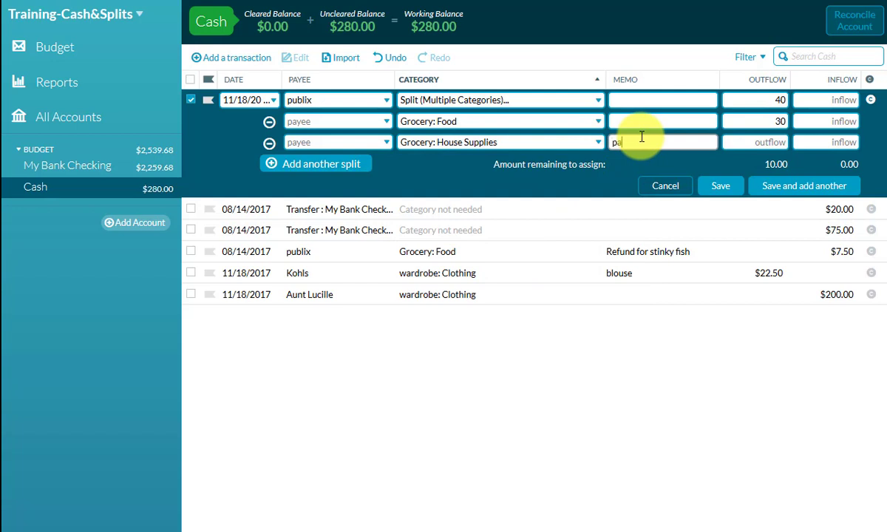
pyautogui.write('per towels')
pyautogui.click(777, 142)
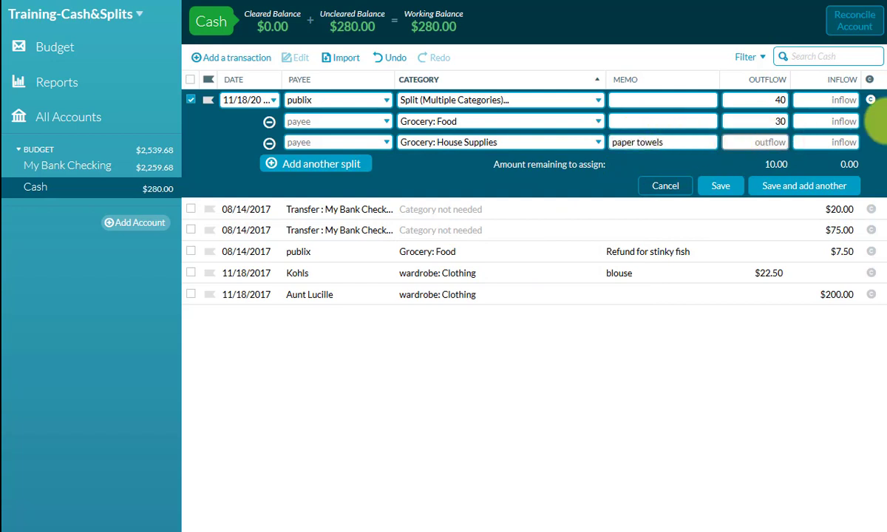
pyautogui.write('10')
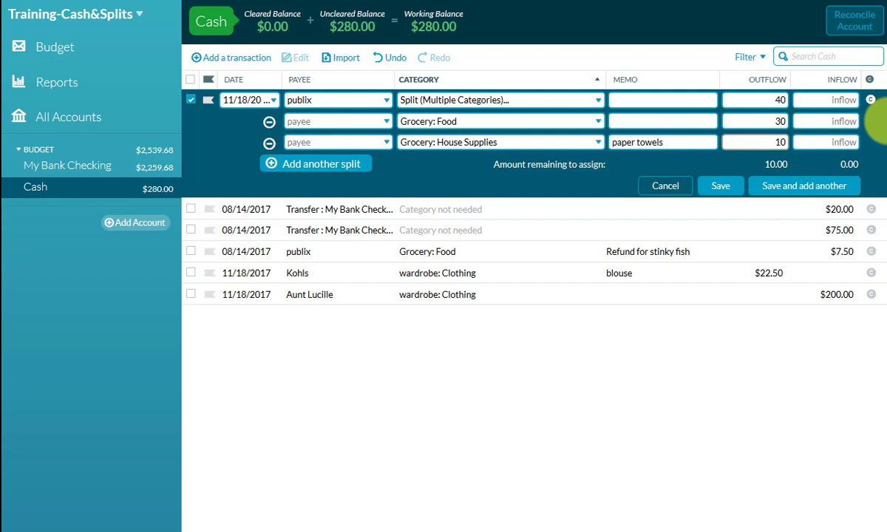
pyautogui.click(719, 184)
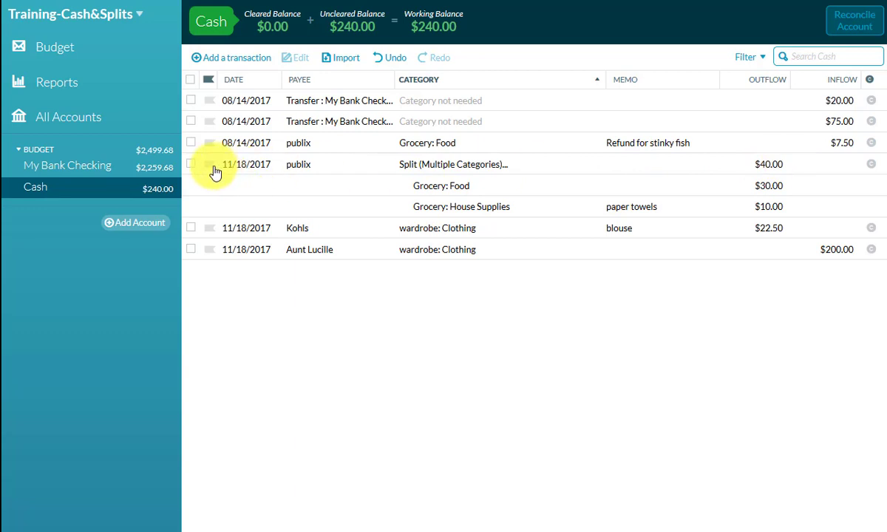
# - Review the saved publix split transaction, and check its effect on the categories in the November 2017 budget
pyautogui.click(191, 164)
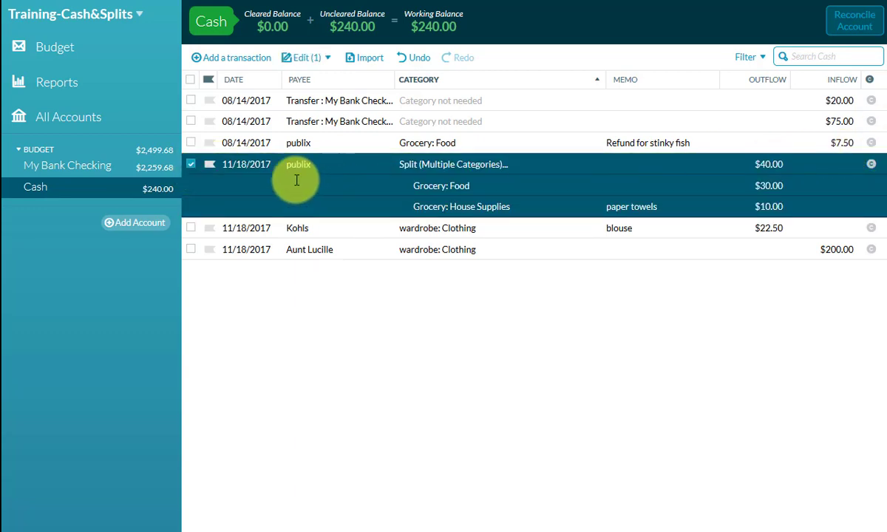
pyautogui.click(191, 165)
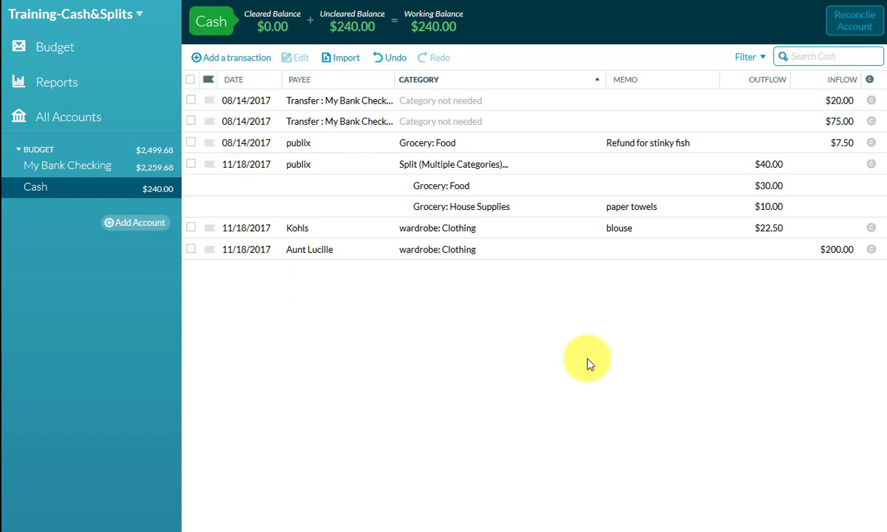
pyautogui.click(61, 44)
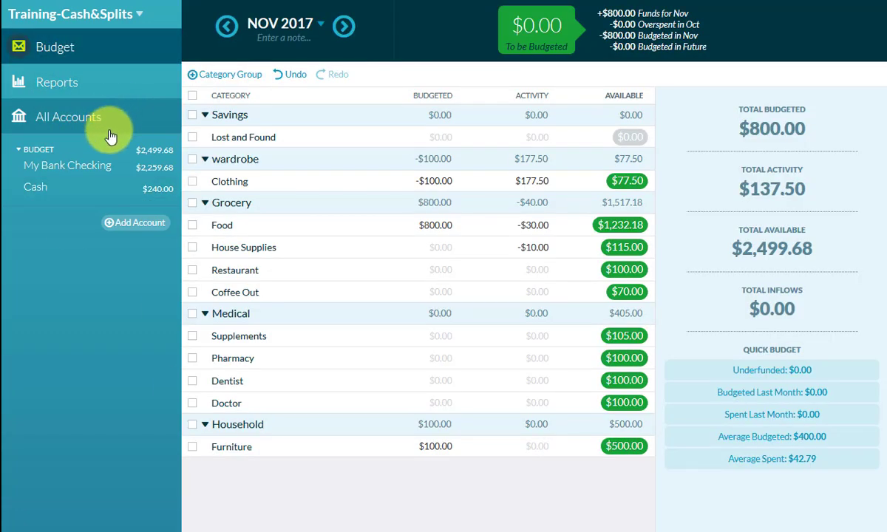
# - Review the November activity details behind the Food and House Supplies categories
pyautogui.click(543, 228)
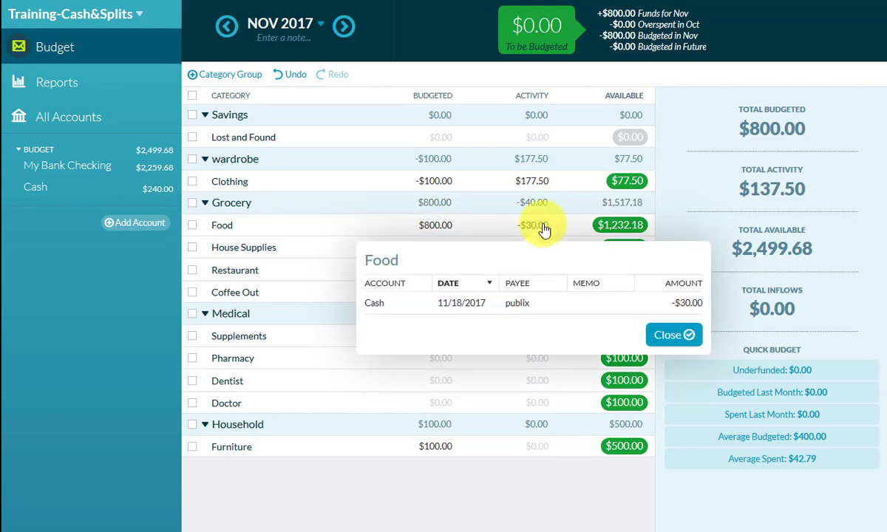
pyautogui.click(669, 334)
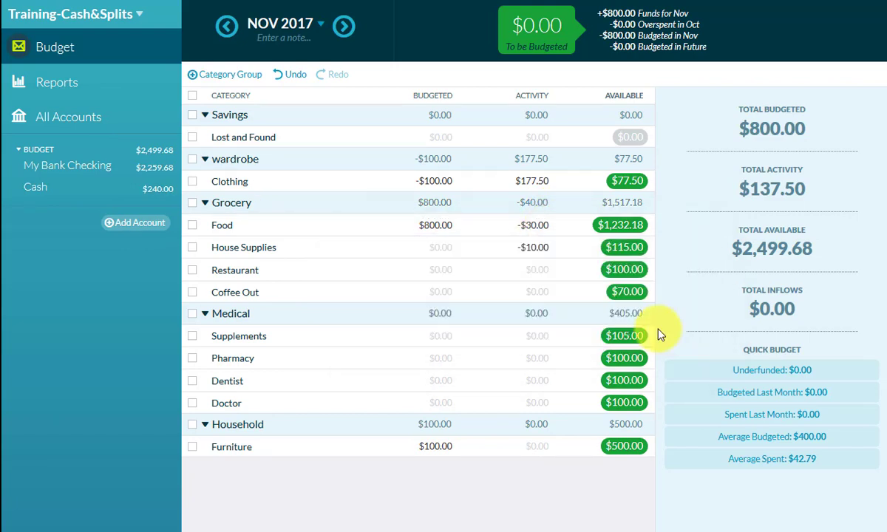
pyautogui.click(535, 250)
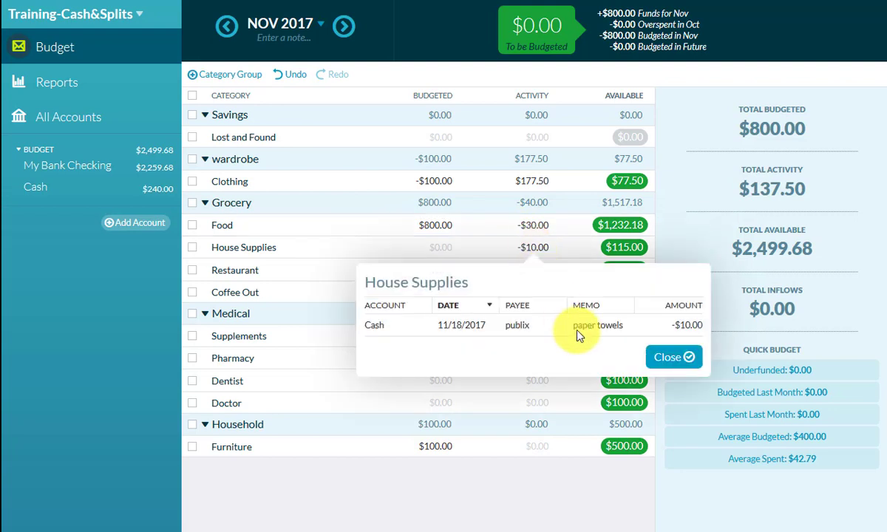
pyautogui.click(690, 353)
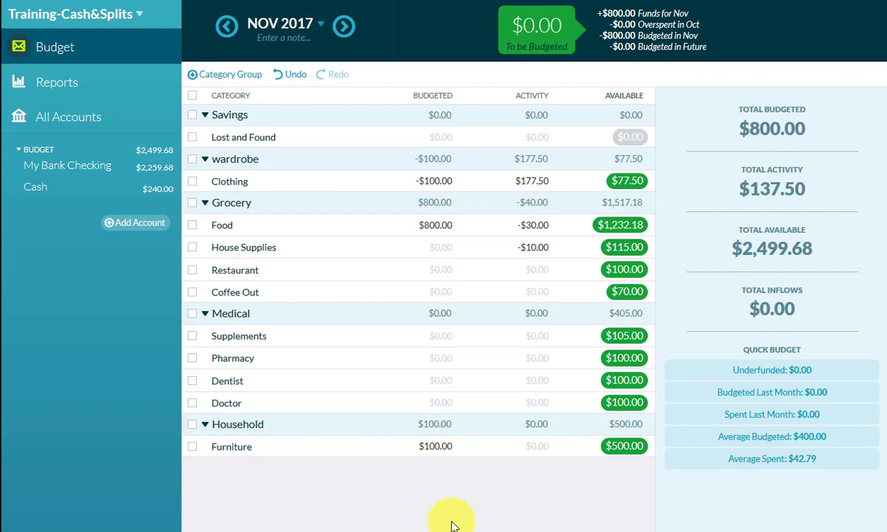
# - Filter the Cash account register to include reconciled transactions across all dates
pyautogui.click(39, 190)
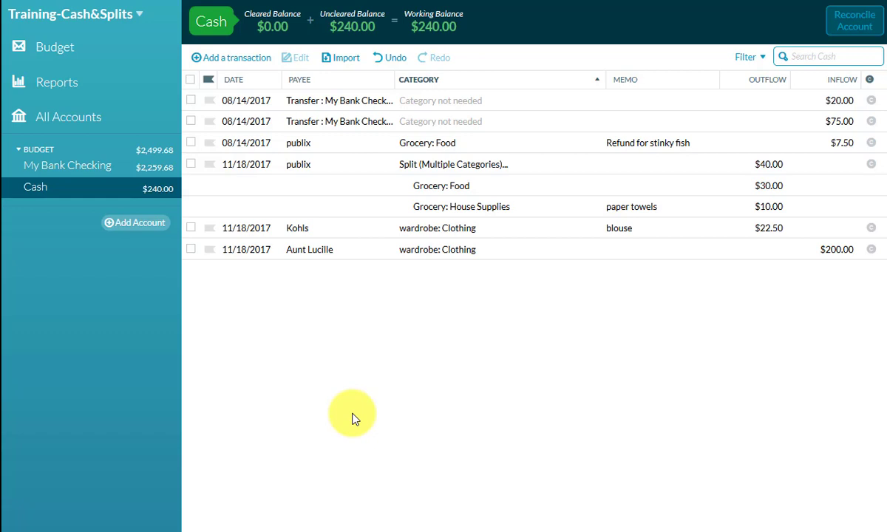
pyautogui.click(748, 57)
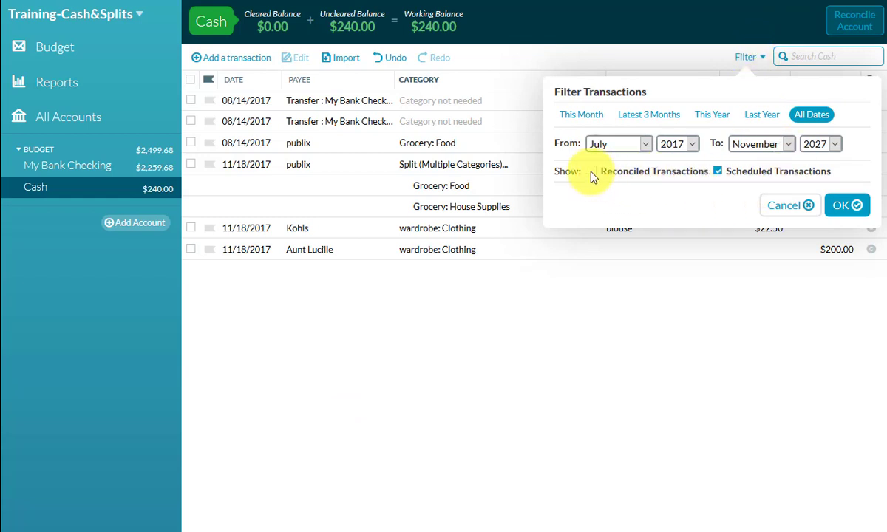
pyautogui.click(845, 206)
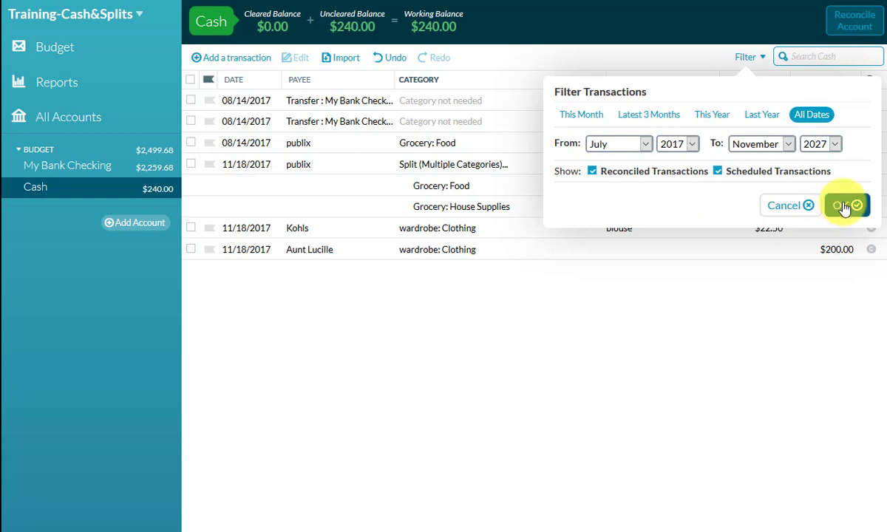
pyautogui.click(845, 207)
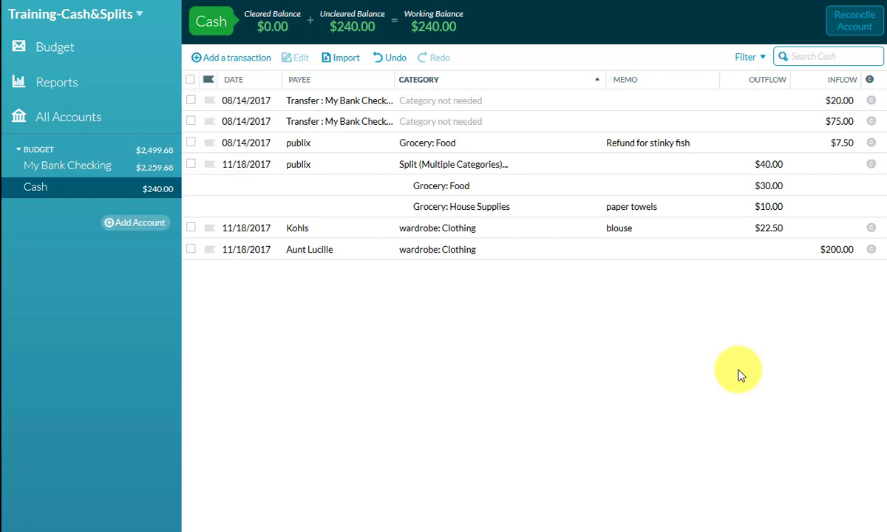
# - Mark every transaction in the Cash account as cleared
pyautogui.click(872, 250)
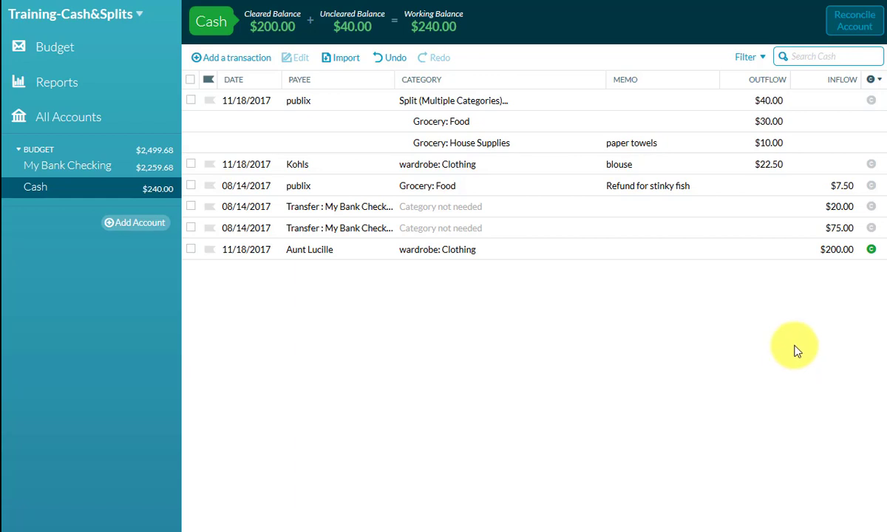
pyautogui.click(872, 101)
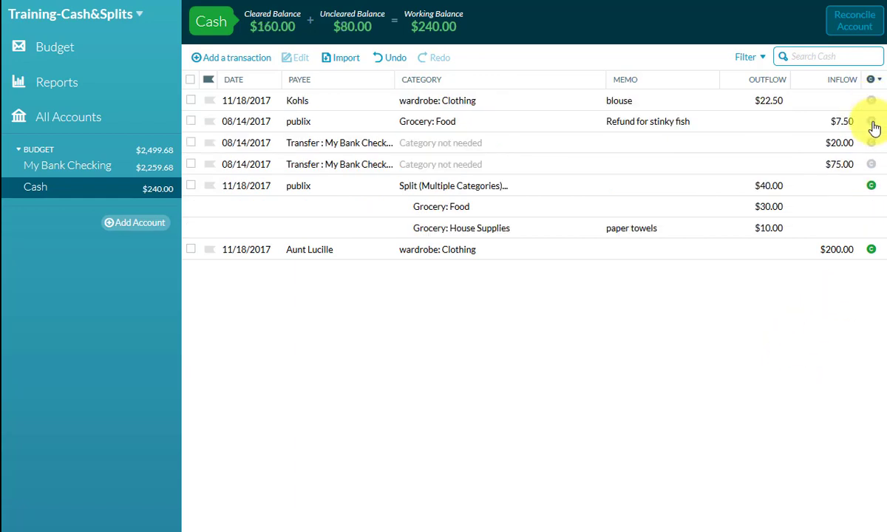
pyautogui.click(872, 123)
pyautogui.click(871, 102)
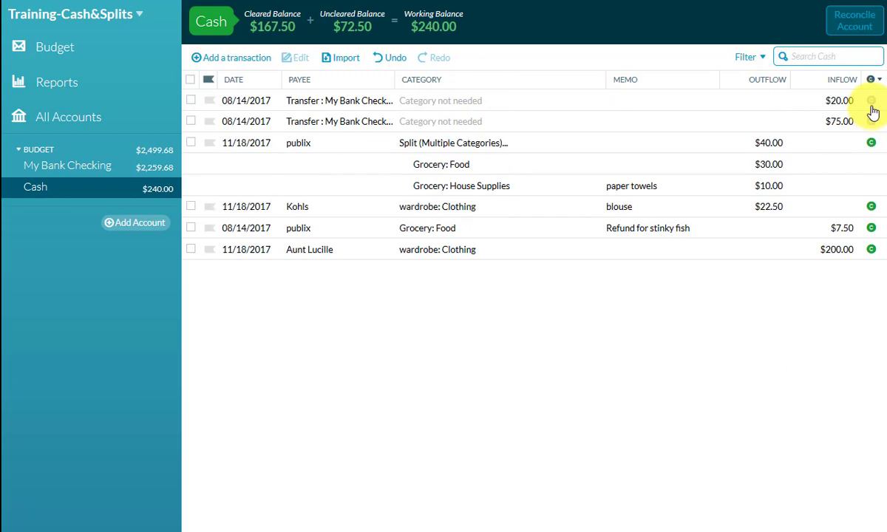
pyautogui.click(872, 122)
pyautogui.click(872, 101)
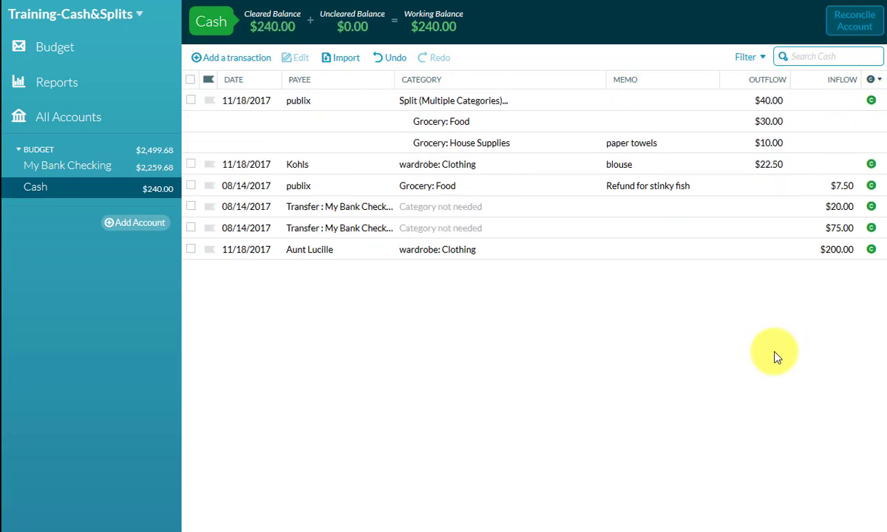
# - Mark the $40.00 publix split transaction as uncleared and sort the register by cleared status to bring it first
pyautogui.moveTo(873, 85)
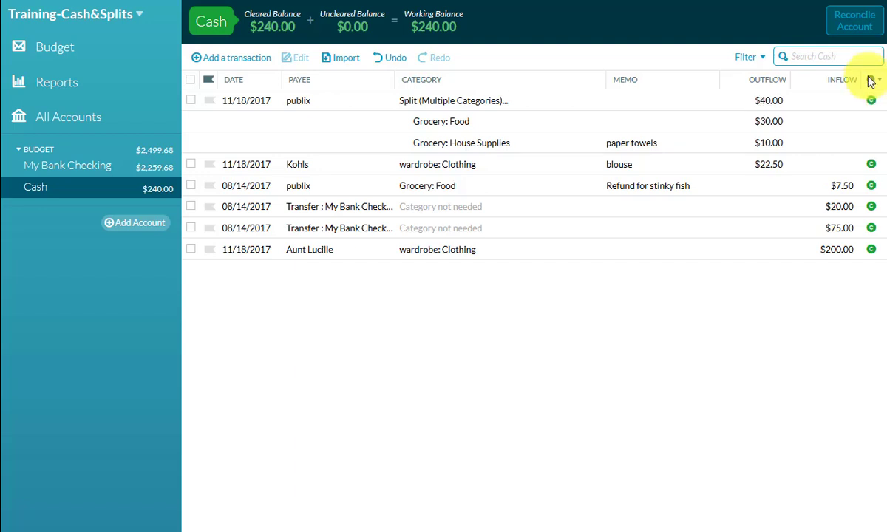
pyautogui.click(871, 101)
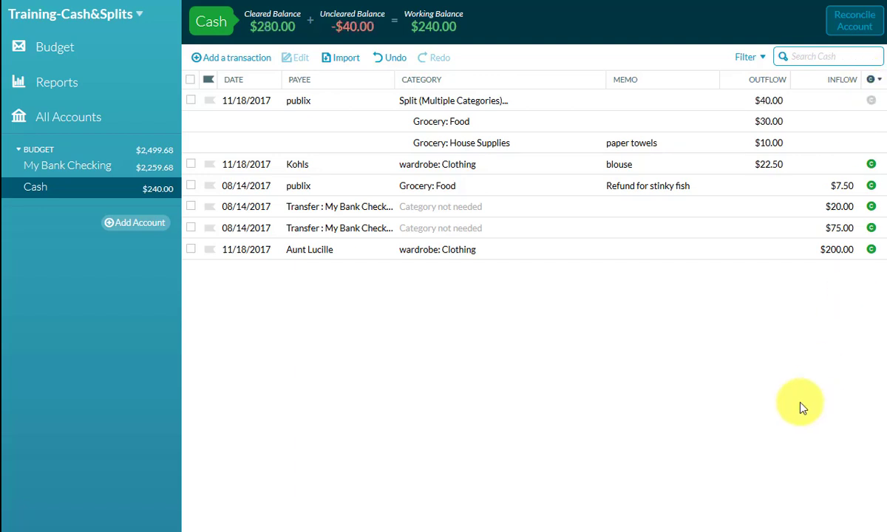
pyautogui.click(871, 81)
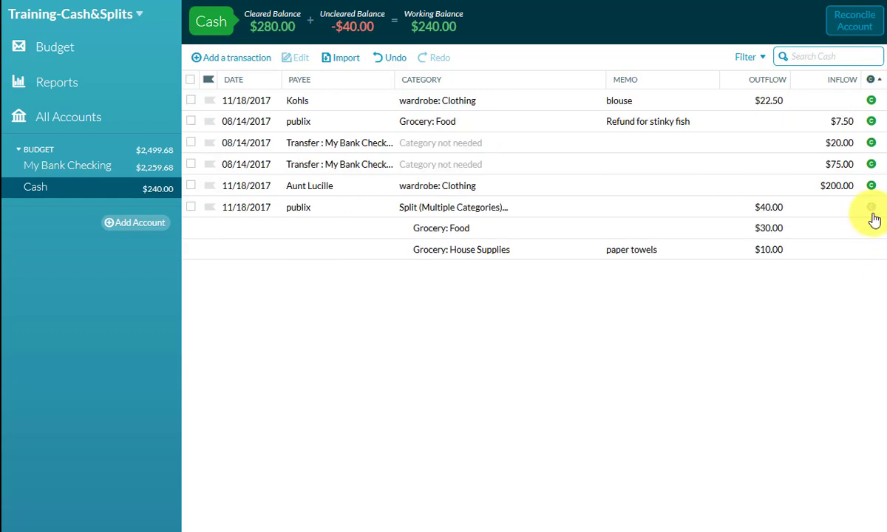
pyautogui.click(871, 80)
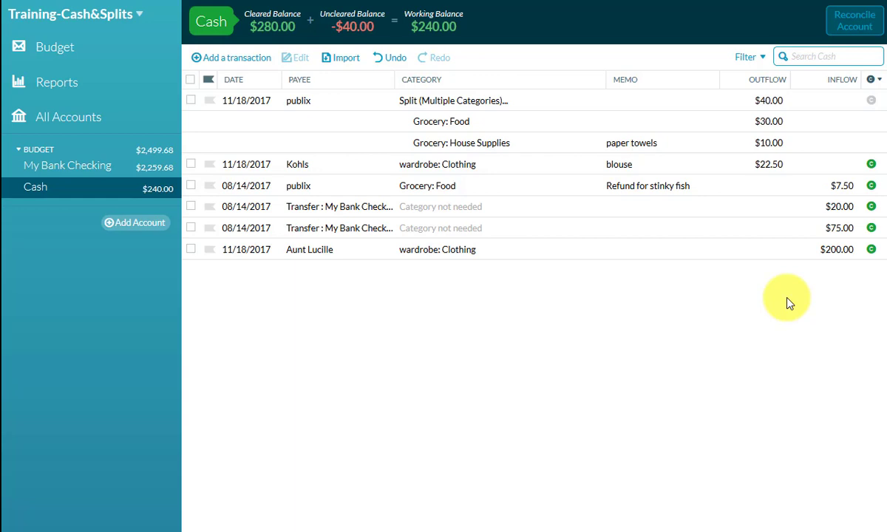
# - Sort the Cash register by date, oldest first, and mark the $40.00 publix split transaction as cleared
pyautogui.click(242, 79)
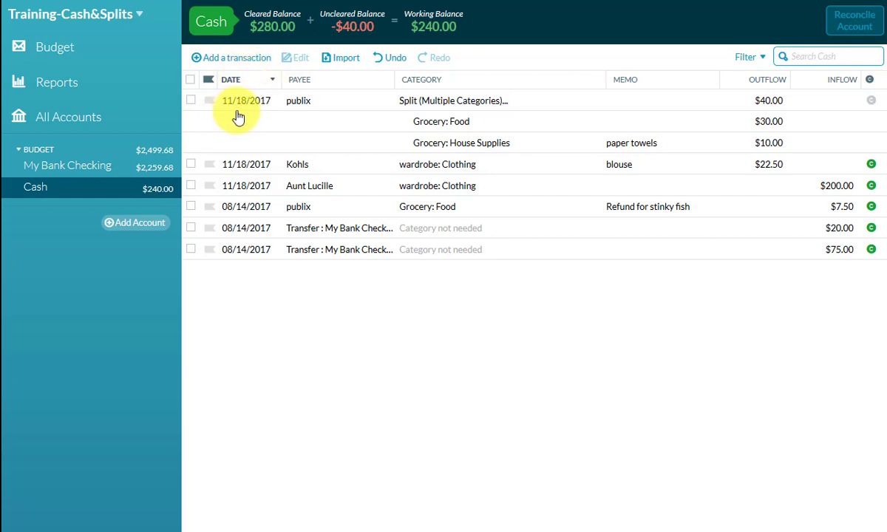
pyautogui.click(229, 80)
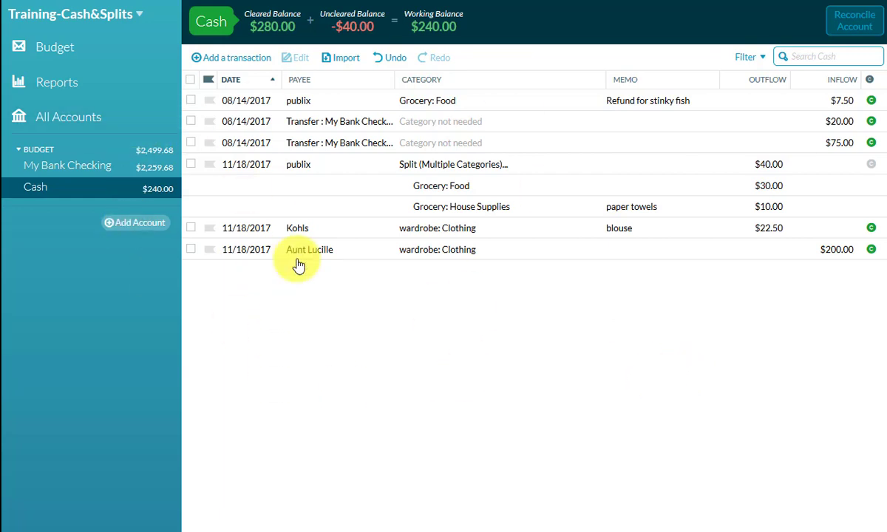
pyautogui.click(871, 164)
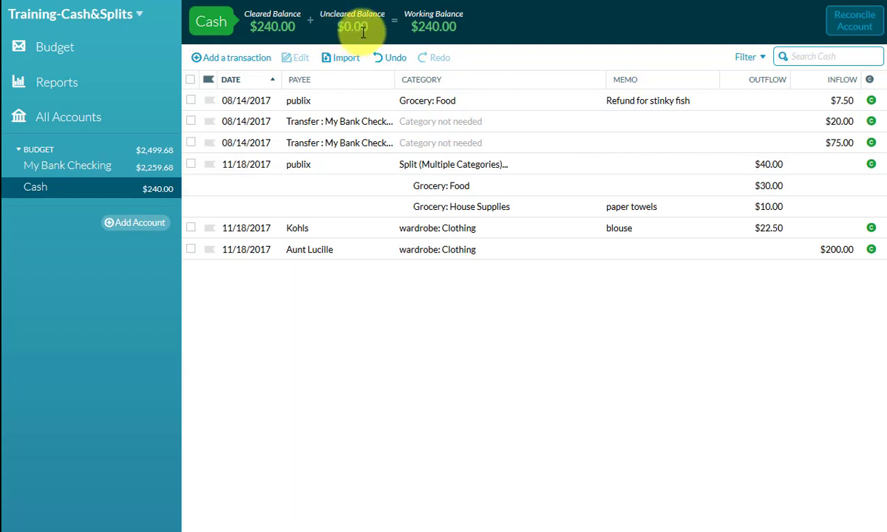
# - Switch the $75.00 transfer to uncleared and back to cleared to compare the account balances
pyautogui.click(871, 143)
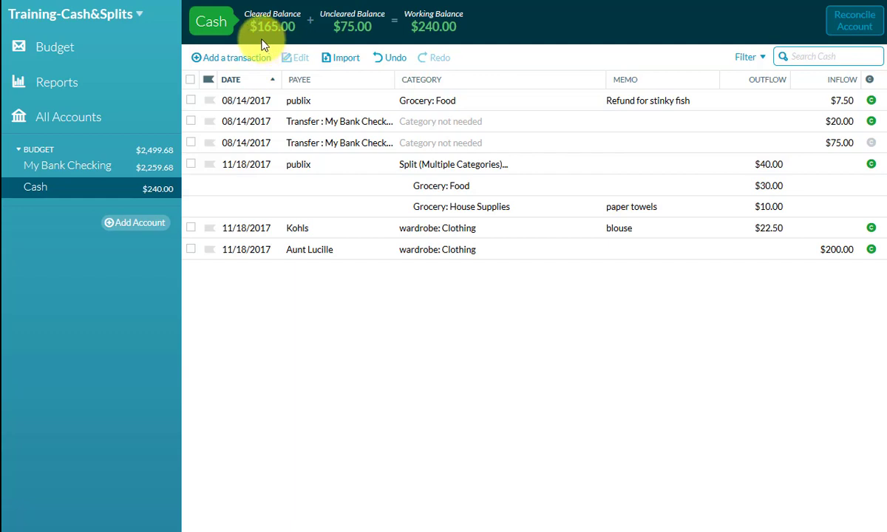
pyautogui.click(871, 142)
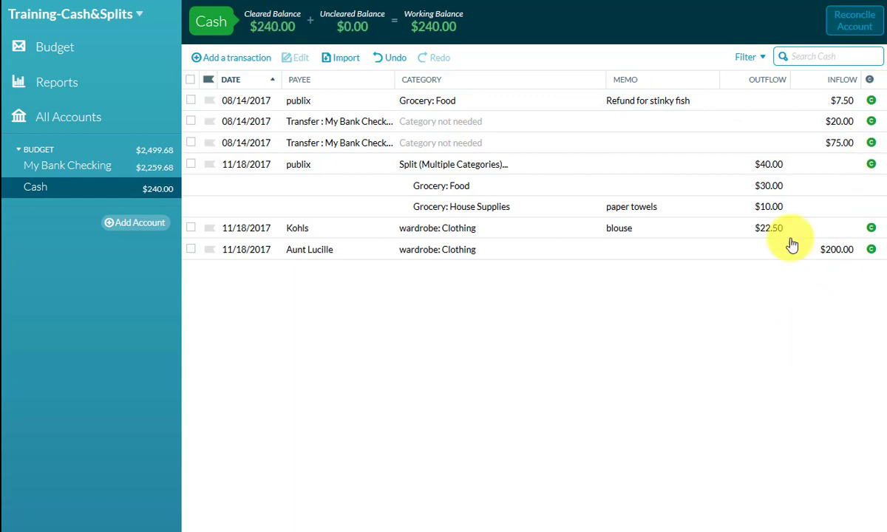
# - Start reconciling the Cash account, reject the suggested balance and enter 230 as the current balance
pyautogui.click(868, 26)
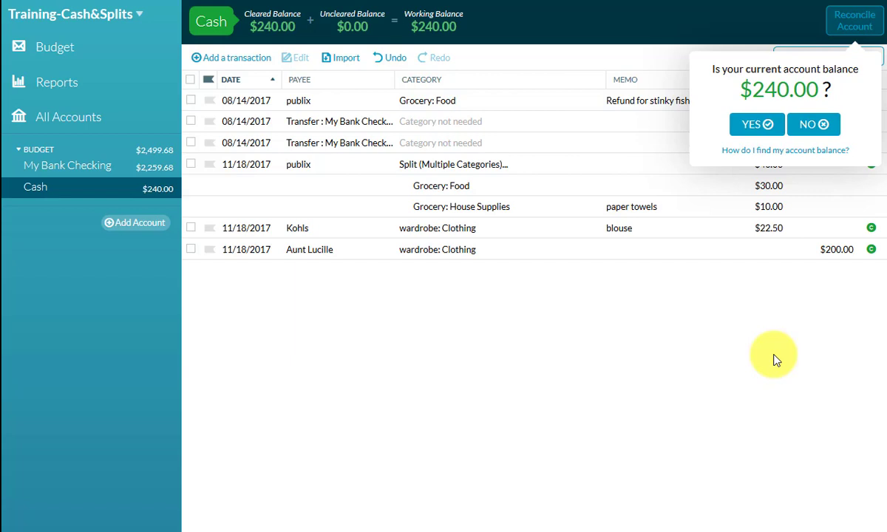
pyautogui.click(808, 126)
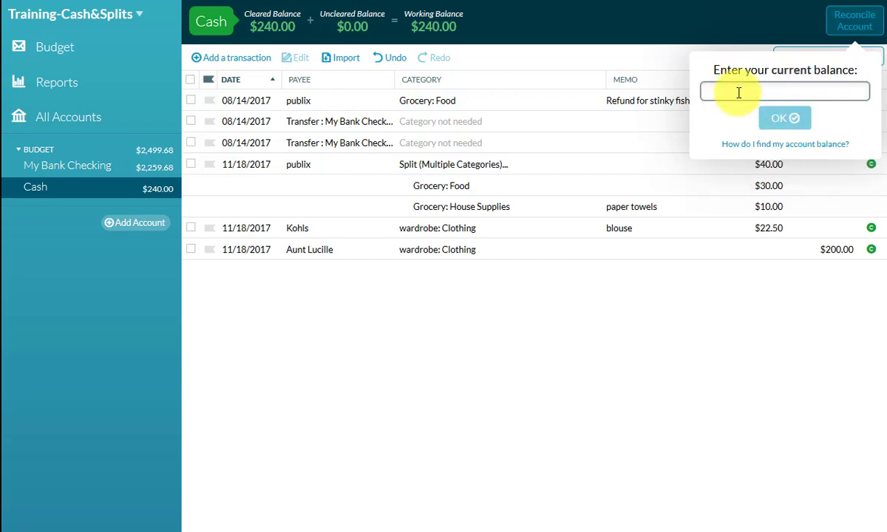
pyautogui.write('230')
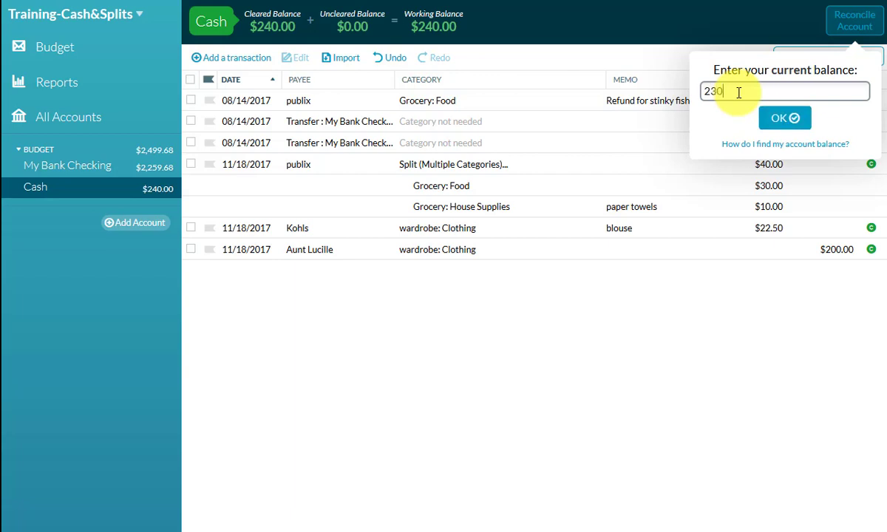
pyautogui.click(775, 122)
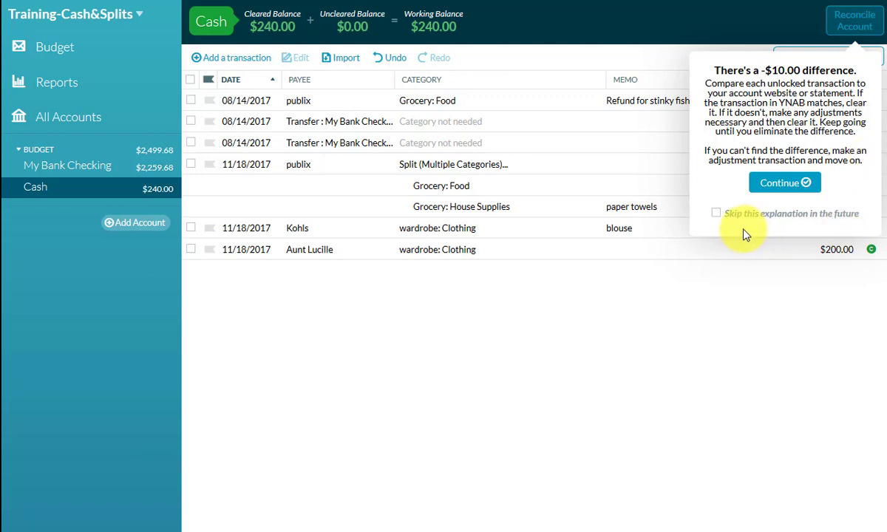
# - Choose to skip the difference explanation in the future and finish the reconciliation with an adjustment transaction
pyautogui.click(716, 215)
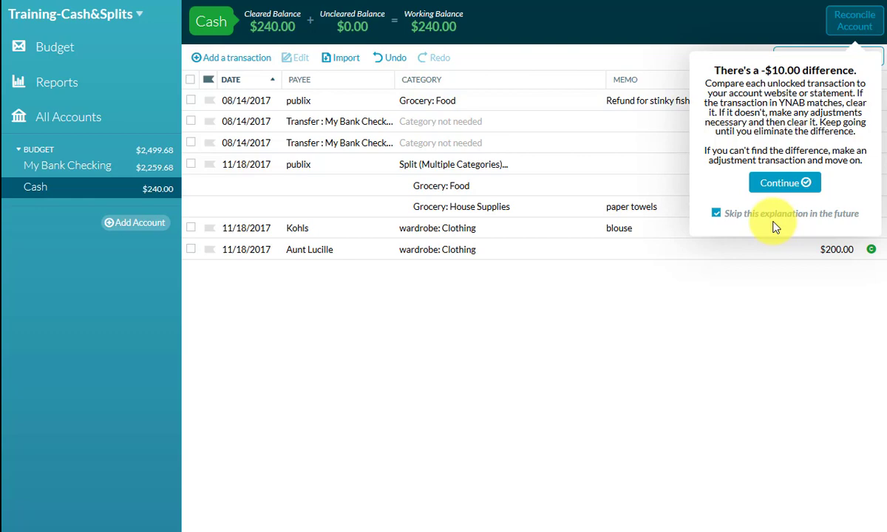
pyautogui.click(777, 185)
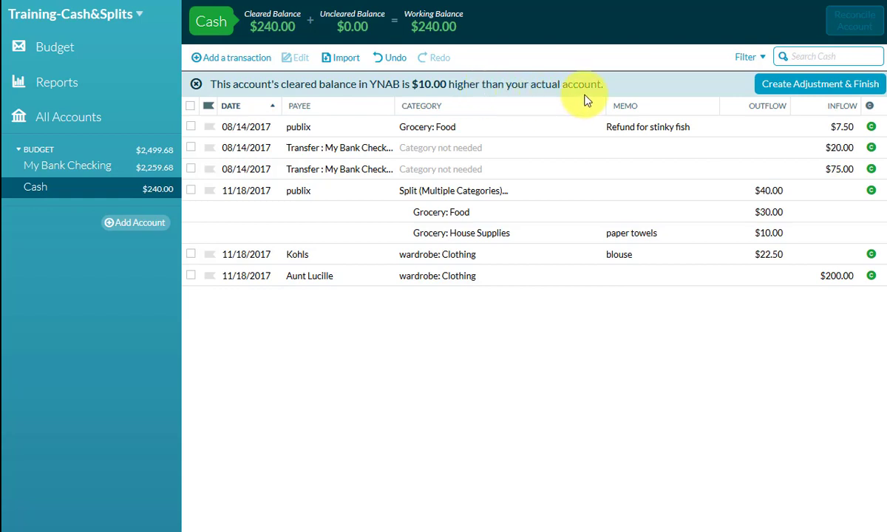
pyautogui.click(795, 87)
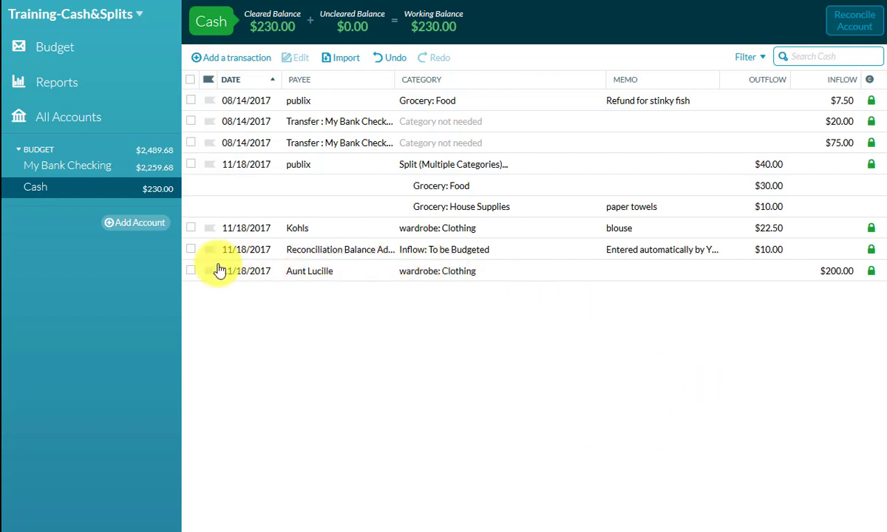
# - Select the reconciliation balance adjustment and check its effect on To be Budgeted in the November 2017 budget
pyautogui.click(191, 251)
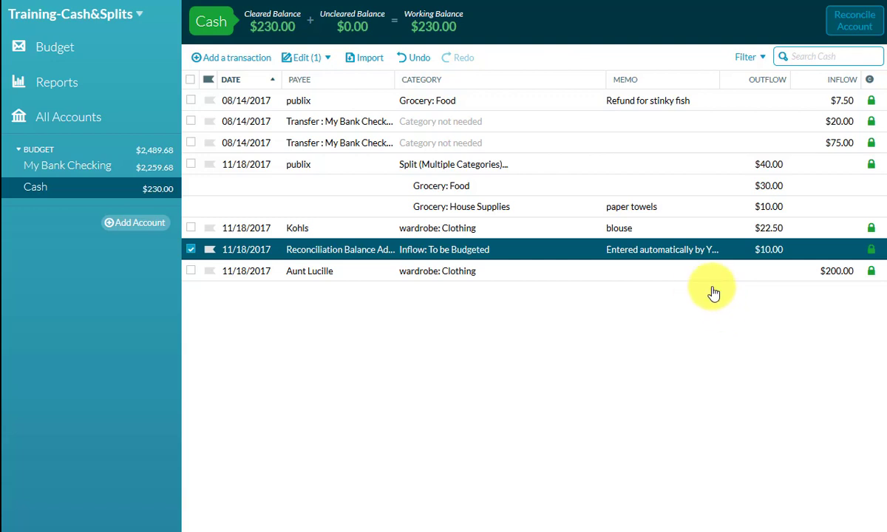
pyautogui.click(40, 49)
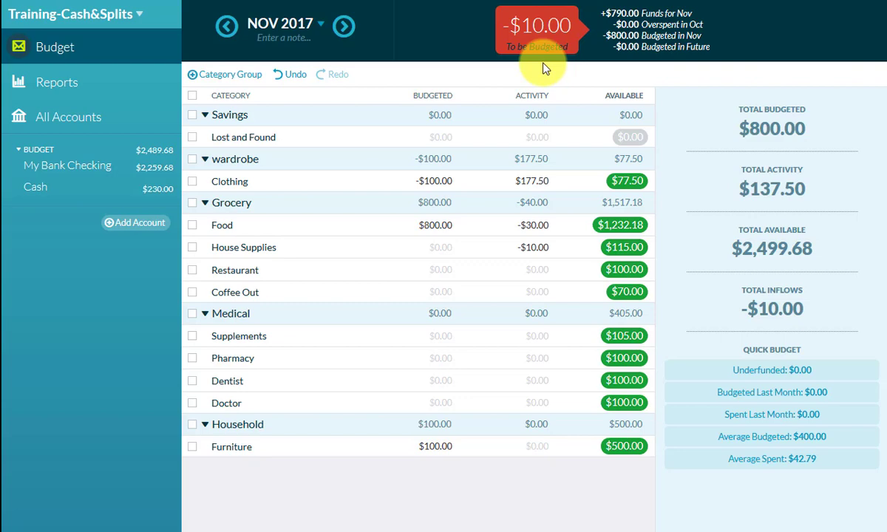
# - Recategorize the Cash account's reconciliation balance adjustment to Savings: Lost and Found, save it, and return to the November 2017 budget
pyautogui.click(33, 188)
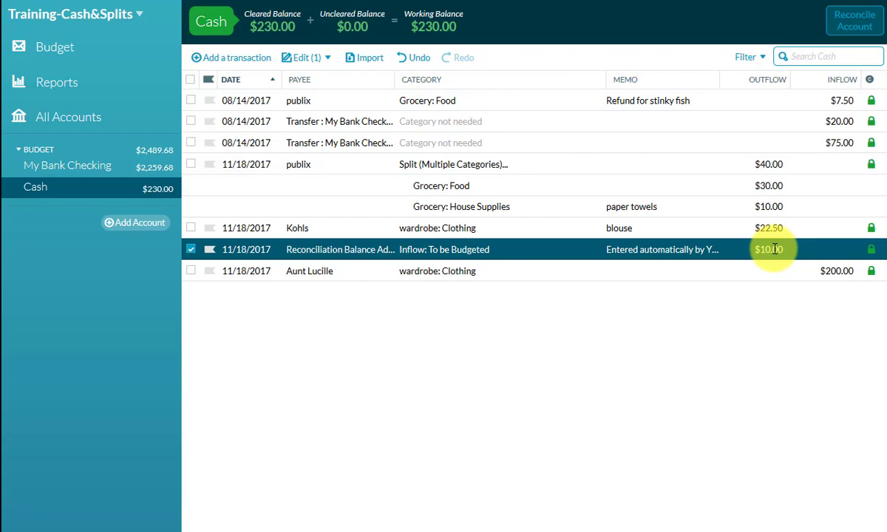
pyautogui.click(577, 252)
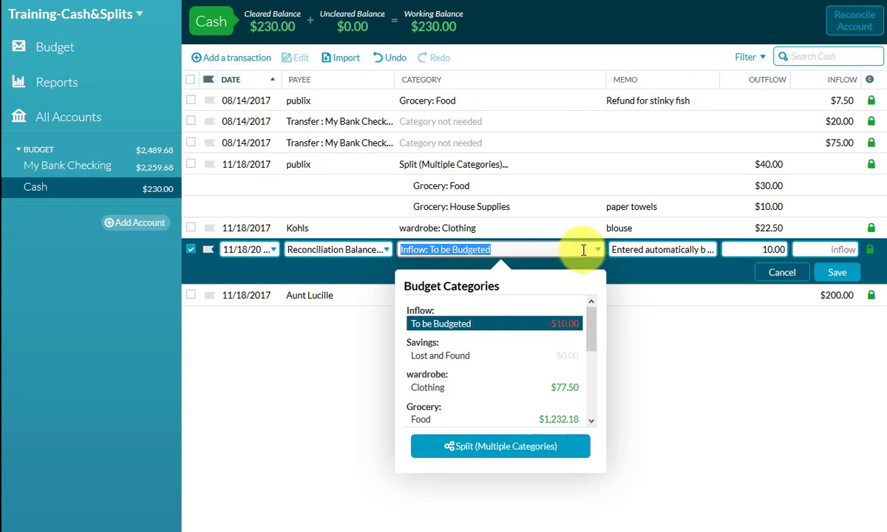
pyautogui.click(516, 360)
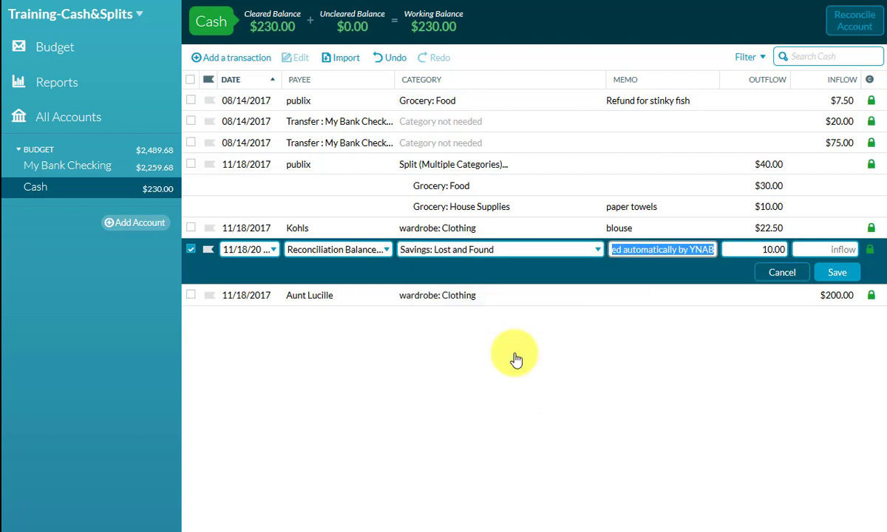
pyautogui.click(843, 280)
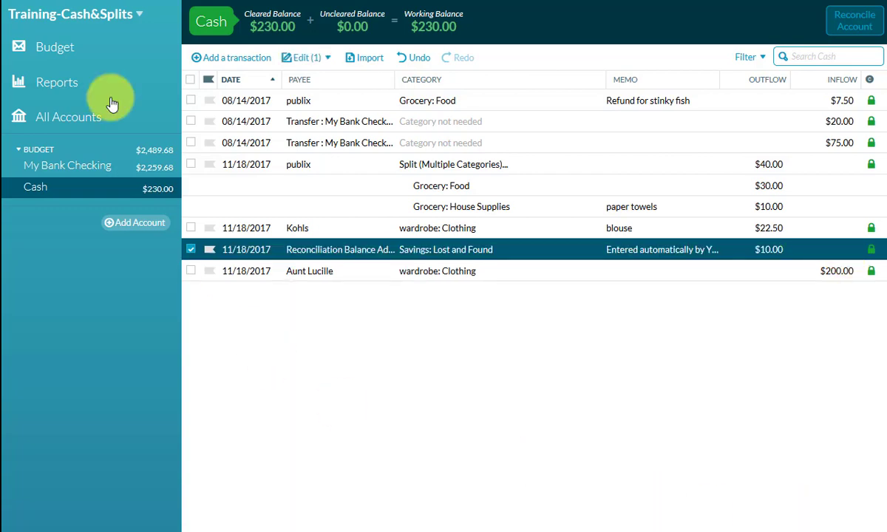
pyautogui.click(75, 48)
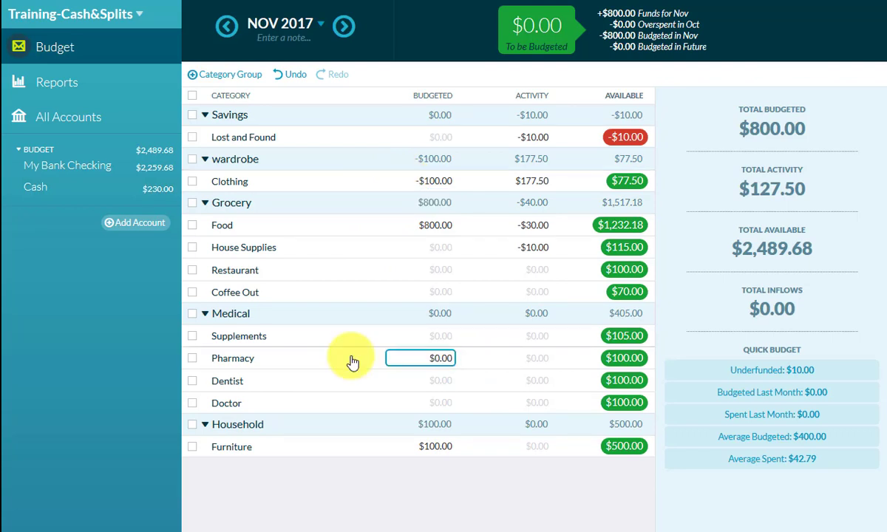
# - Move 25 dollars from the Food category's available funds to Savings: Lost and Found in the November 2017 budget
pyautogui.click(633, 226)
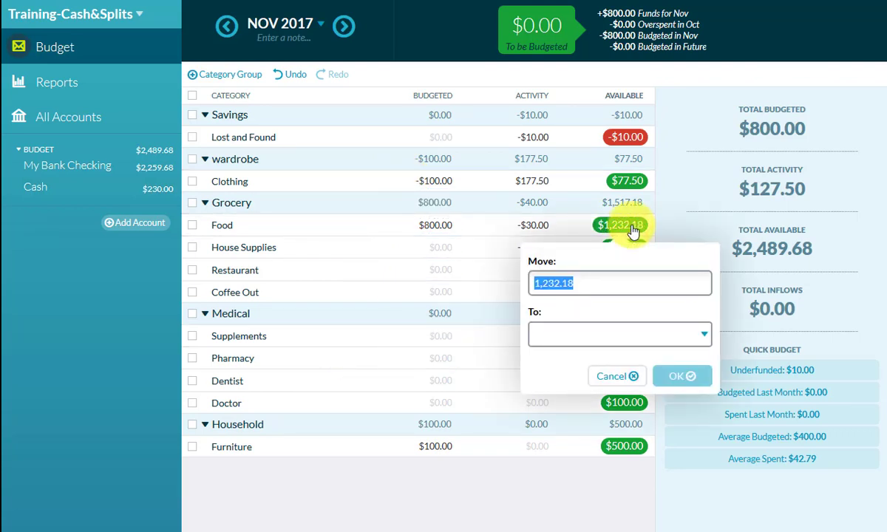
pyautogui.write('25')
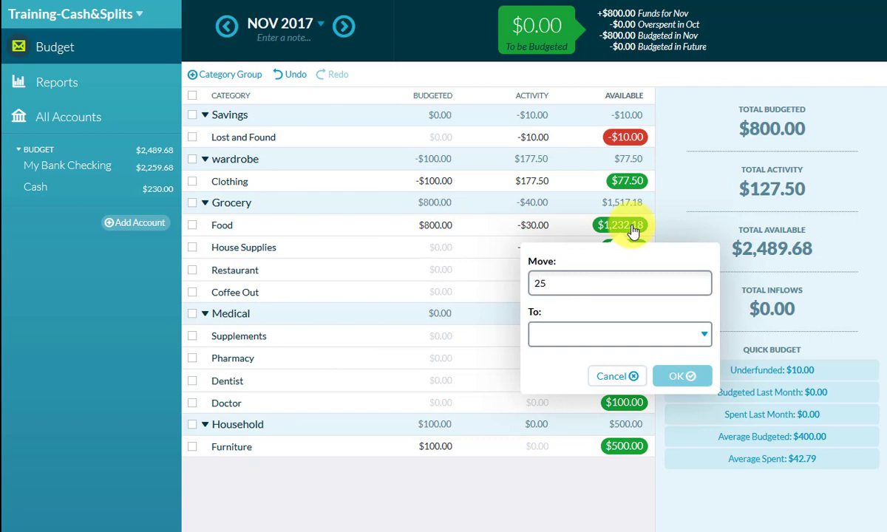
pyautogui.click(699, 339)
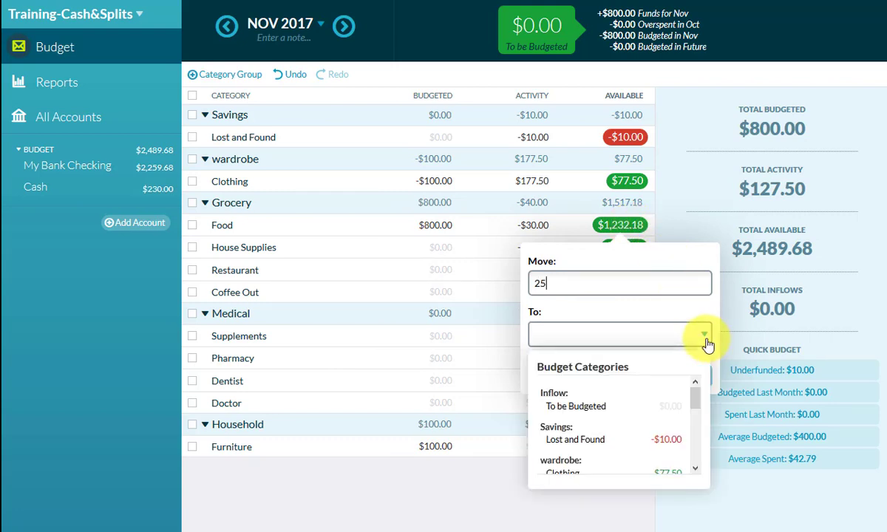
pyautogui.click(599, 442)
pyautogui.click(678, 379)
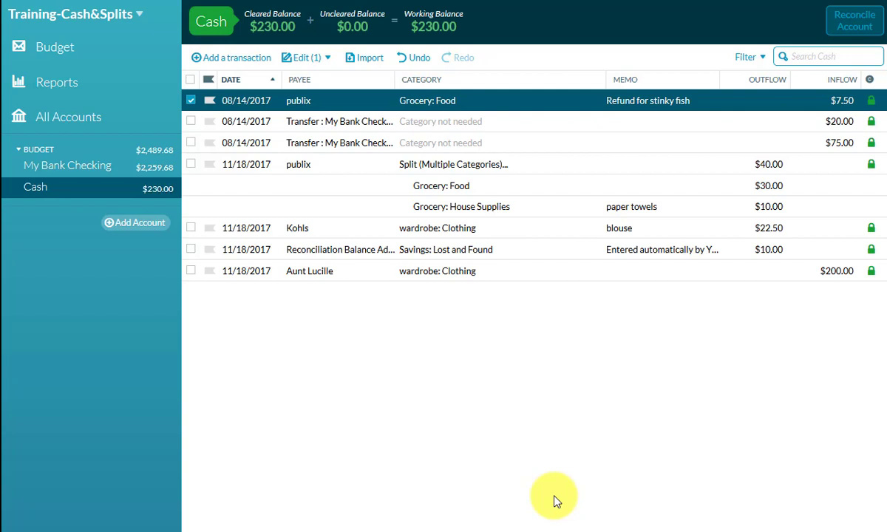
# - Check the category balances in the November 2017 budget and return to the Cash account's transactions
pyautogui.click(46, 47)
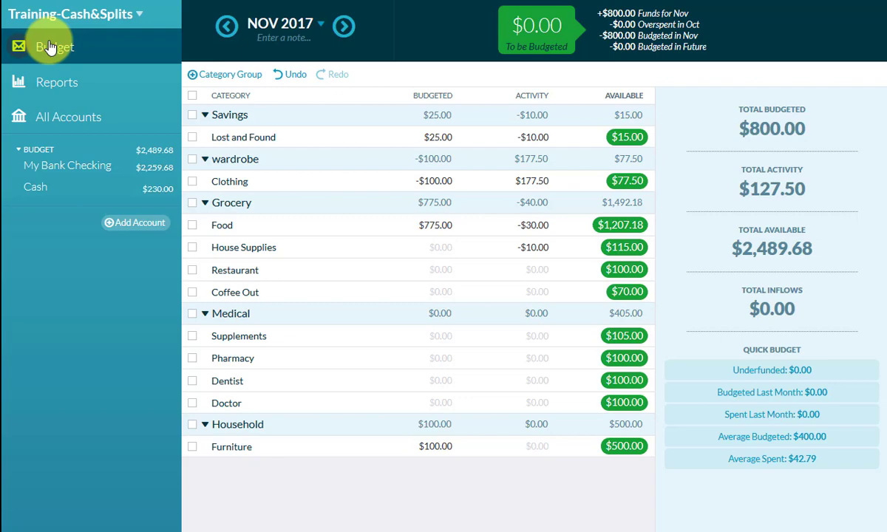
pyautogui.click(38, 188)
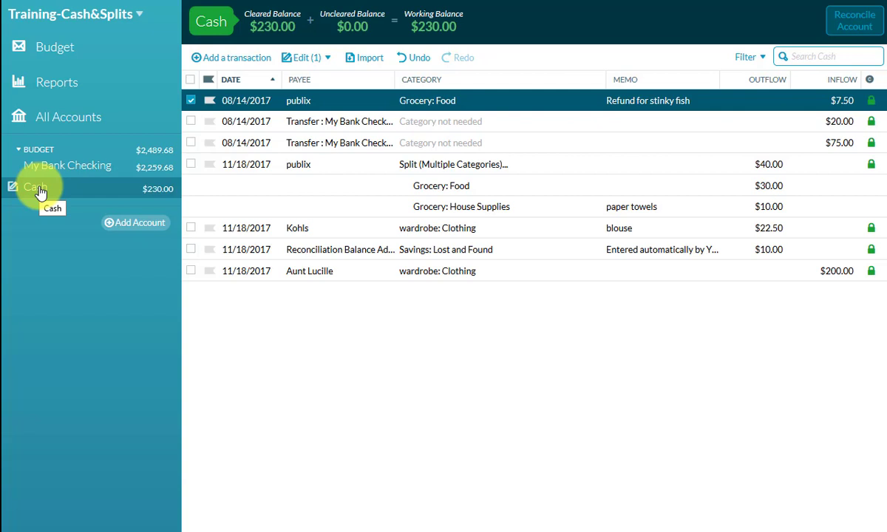